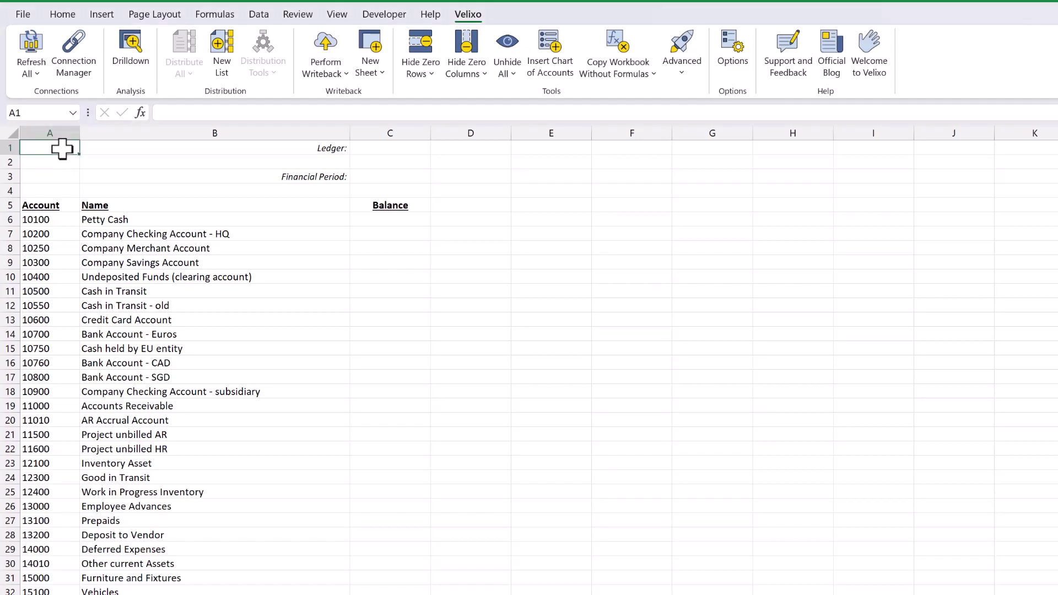
Step: Check the account list and account name formulas, then enter ACTUAL as the ledger in C1
{"action": "left_click", "coordinate": [48, 220]}
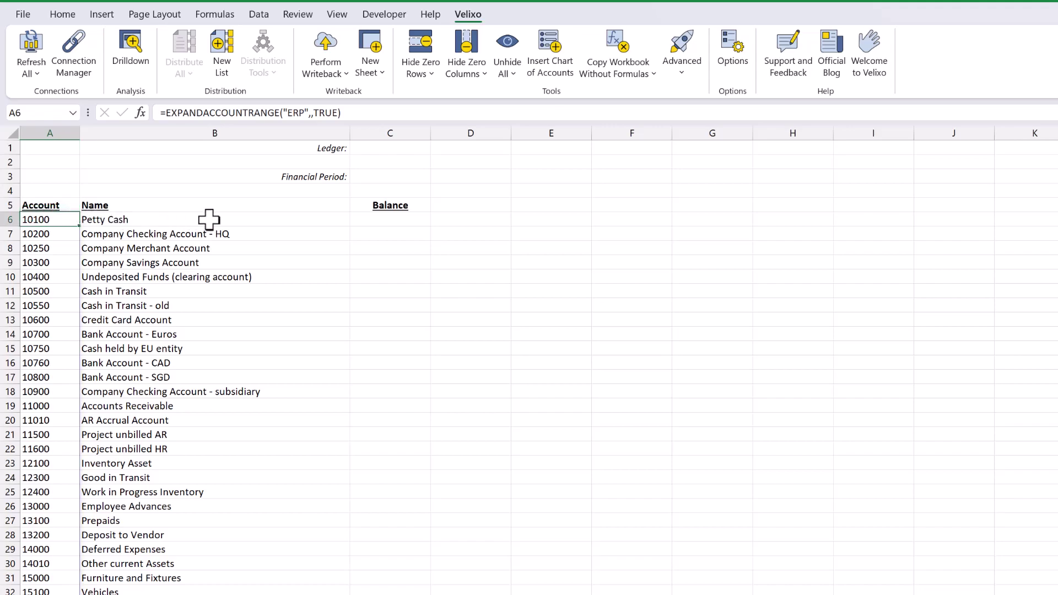
{"action": "left_click", "coordinate": [252, 221]}
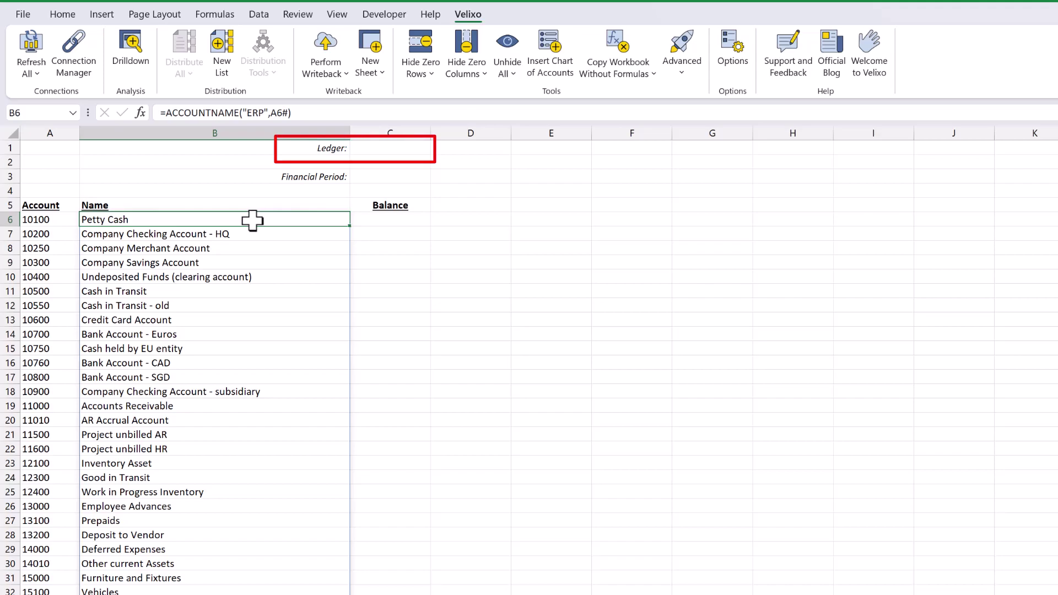
{"action": "left_click", "coordinate": [400, 148]}
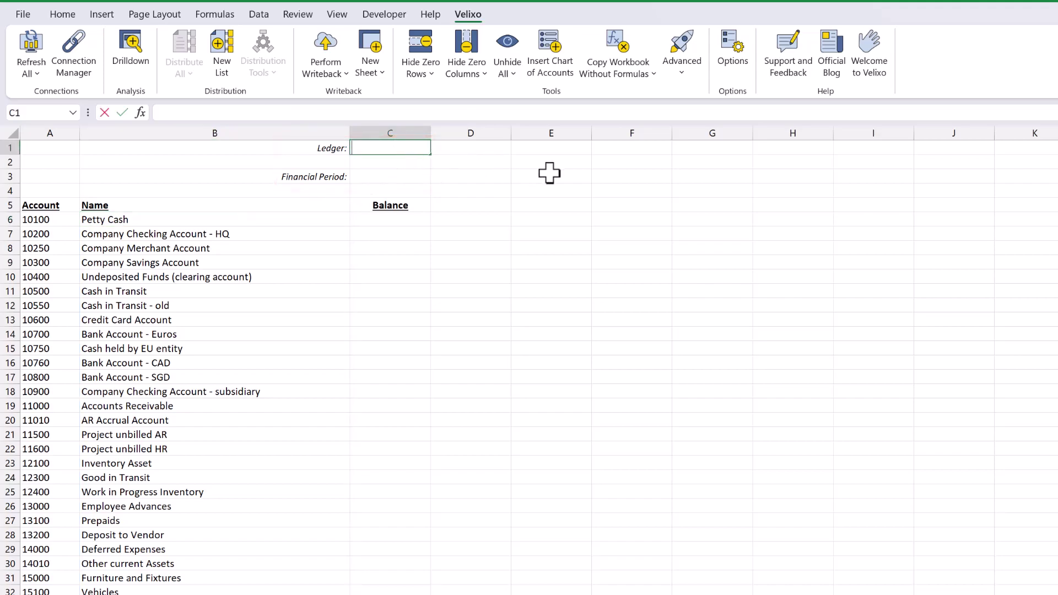
{"action": "type", "text": "ACTUAL"}
Step: Enter '12-2019 as the financial period in C3
{"action": "left_click", "coordinate": [417, 176]}
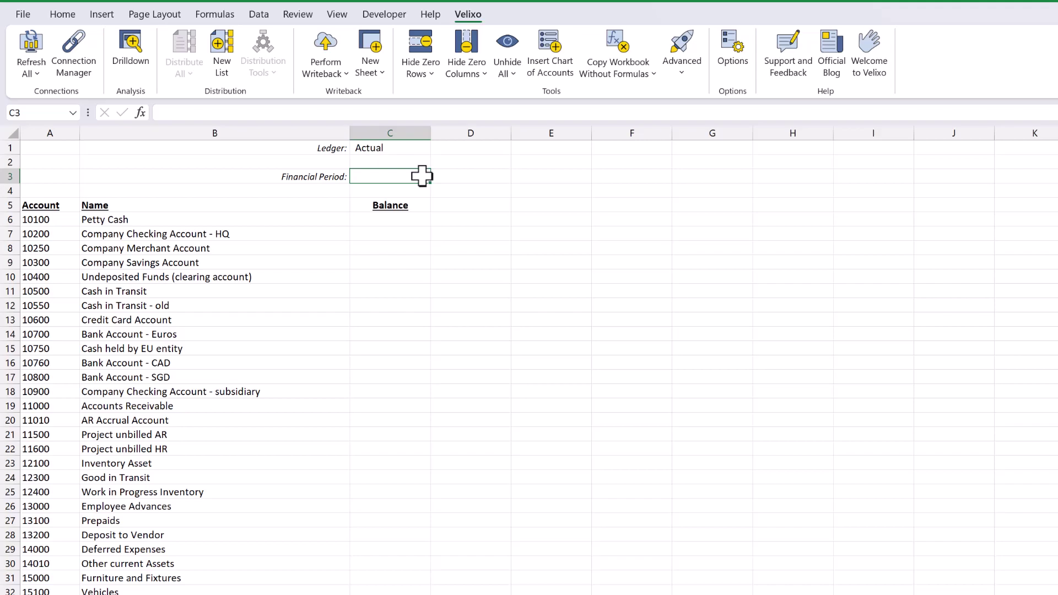
{"action": "double_click", "coordinate": [421, 176]}
{"action": "type", "text": "'12-2019"}
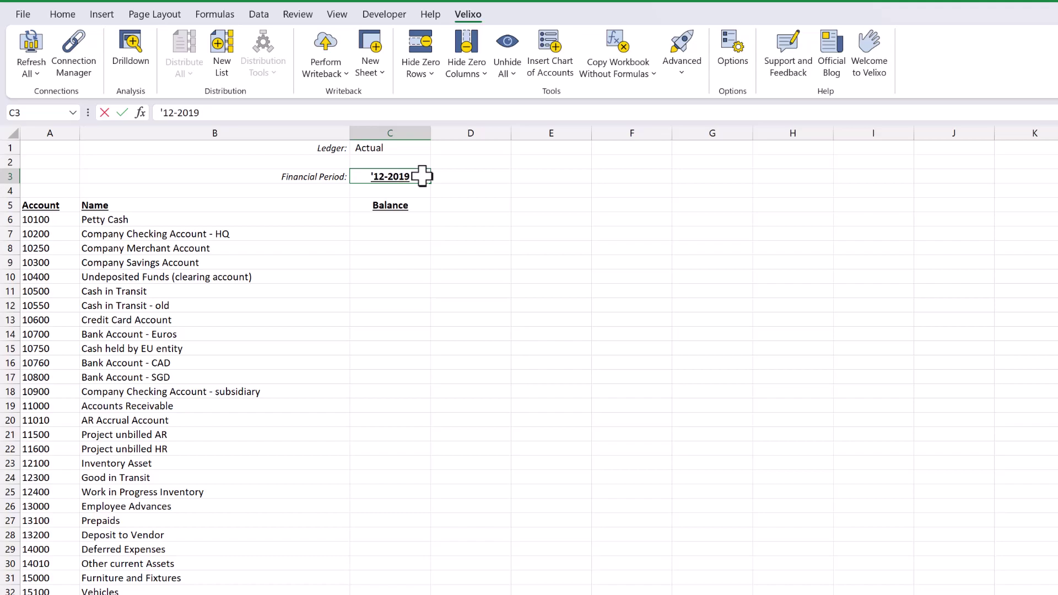
{"action": "key", "text": "Return"}
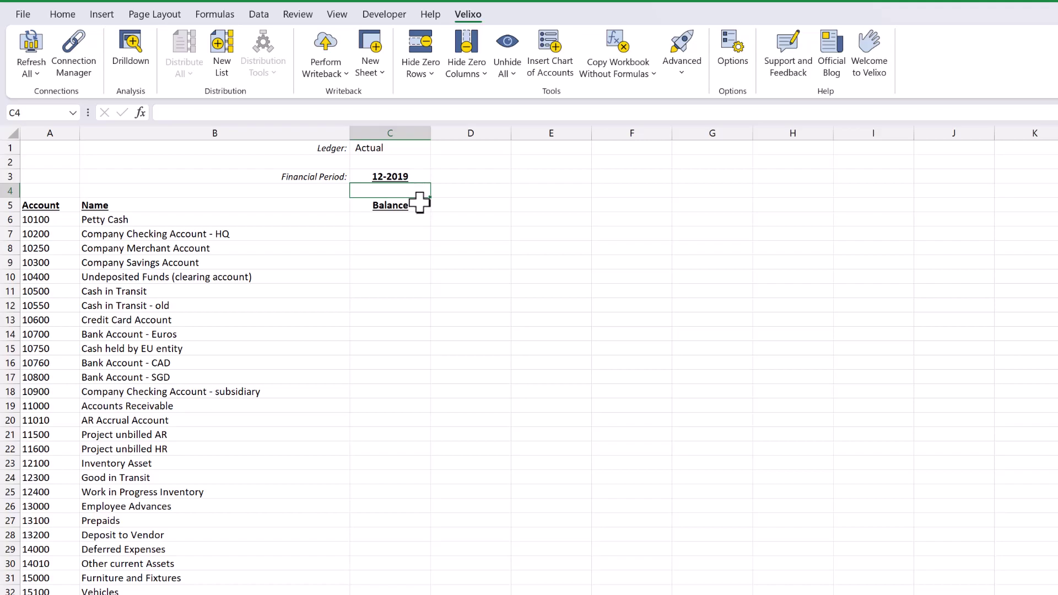
Step: Start an ACCOUNTENDINGBALANCE formula in C6 with connection ERP
{"action": "left_click", "coordinate": [411, 220]}
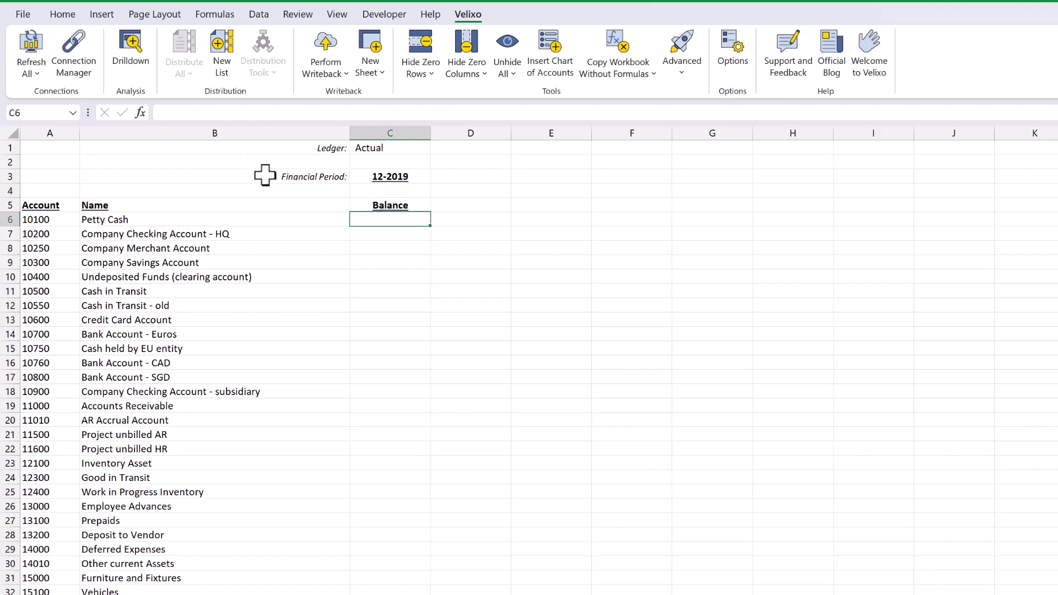
{"action": "left_click", "coordinate": [140, 113]}
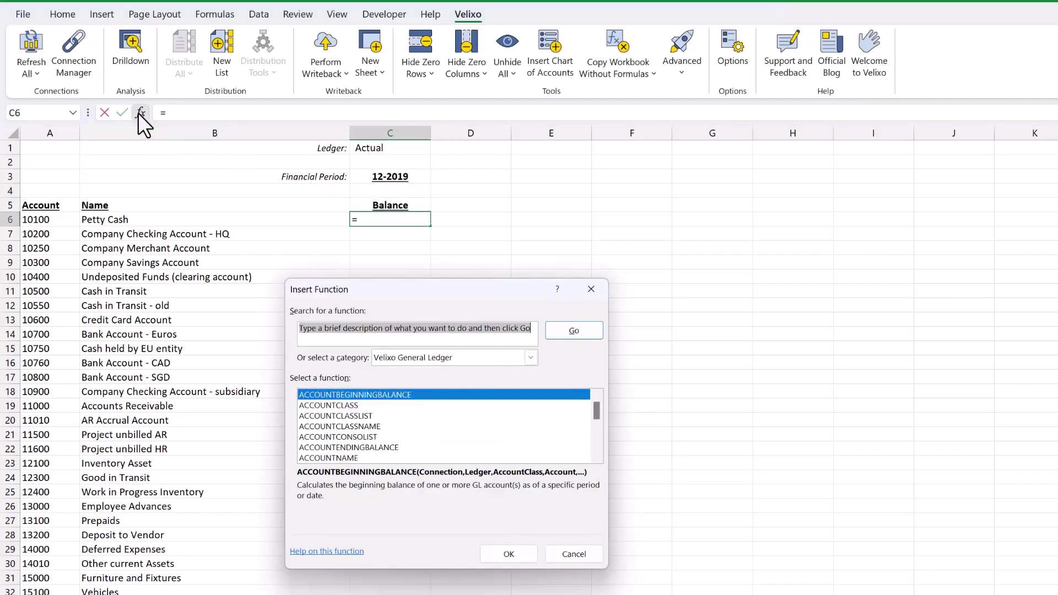
{"action": "left_click", "coordinate": [432, 448]}
{"action": "left_click", "coordinate": [508, 553]}
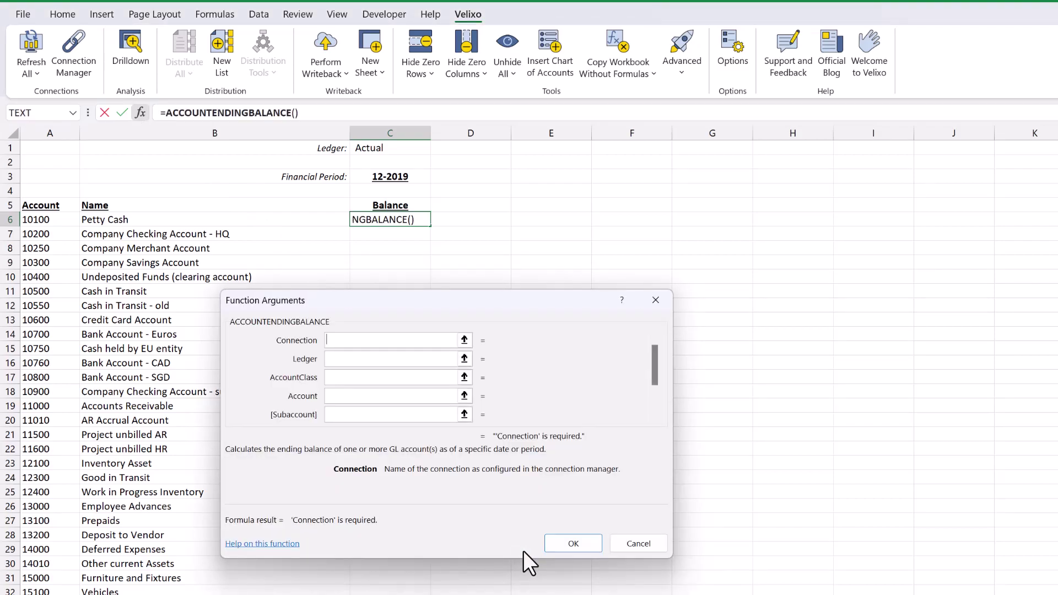
{"action": "type", "text": "ERP"}
{"action": "key", "text": "Tab"}
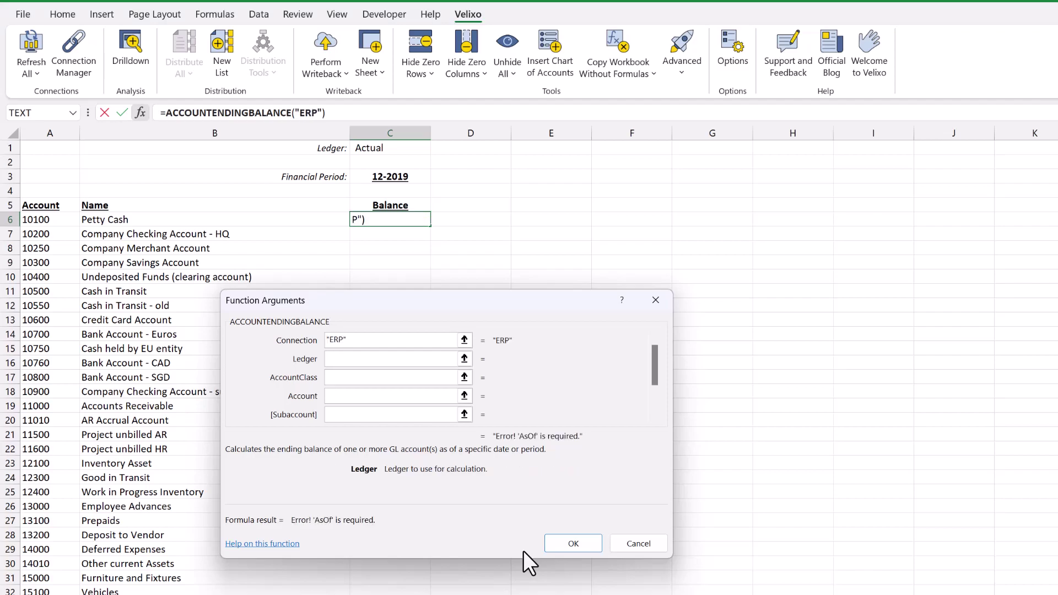
Step: Set Ledger to C1, Account to $A6# and AsOf to C3, then finish the formula
{"action": "left_click", "coordinate": [407, 146]}
{"action": "key", "text": "Tab"}
{"action": "key", "text": "Tab"}
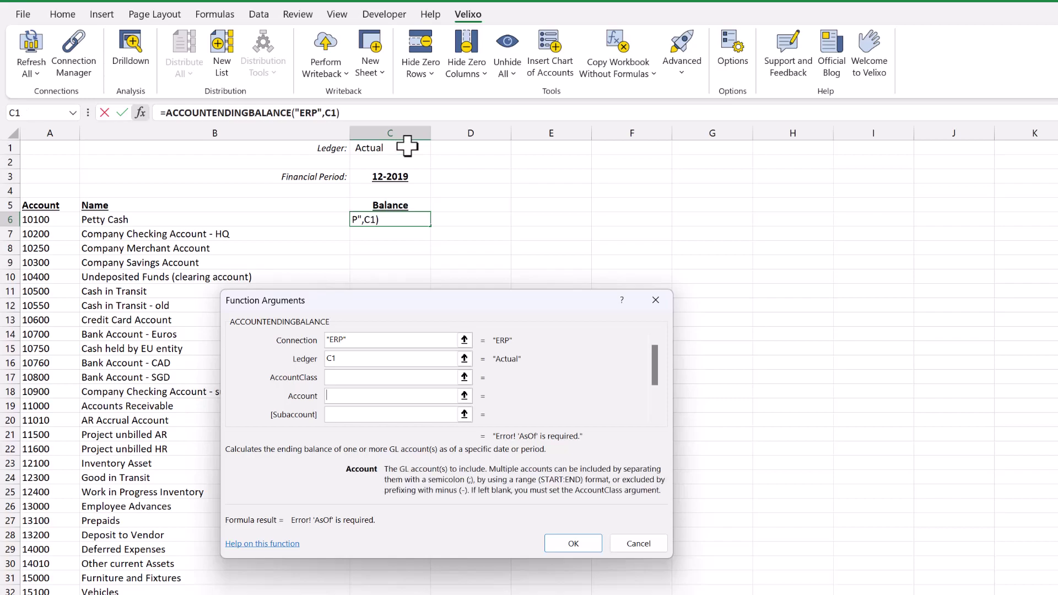
{"action": "left_click", "coordinate": [39, 218]}
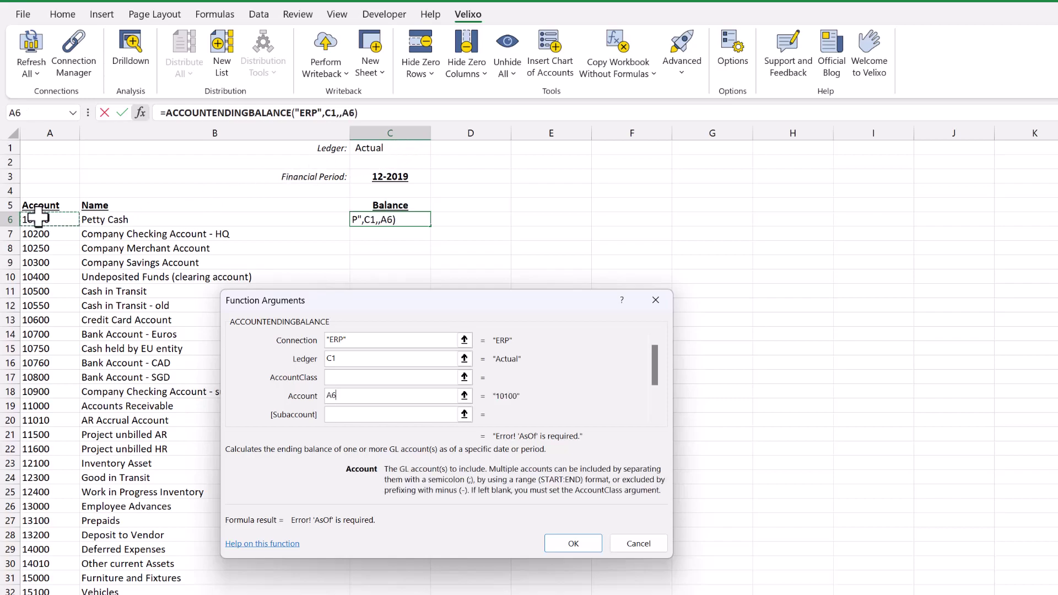
{"action": "type", "text": "#"}
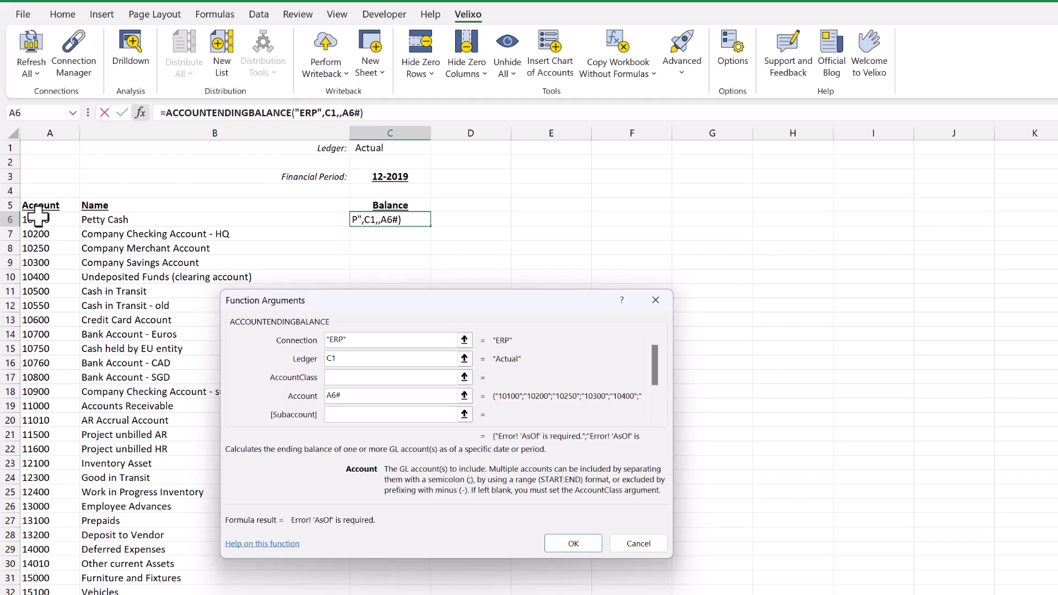
{"action": "type", "text": "$"}
{"action": "key", "text": "Tab"}
{"action": "key", "text": "Tab"}
{"action": "key", "text": "Tab"}
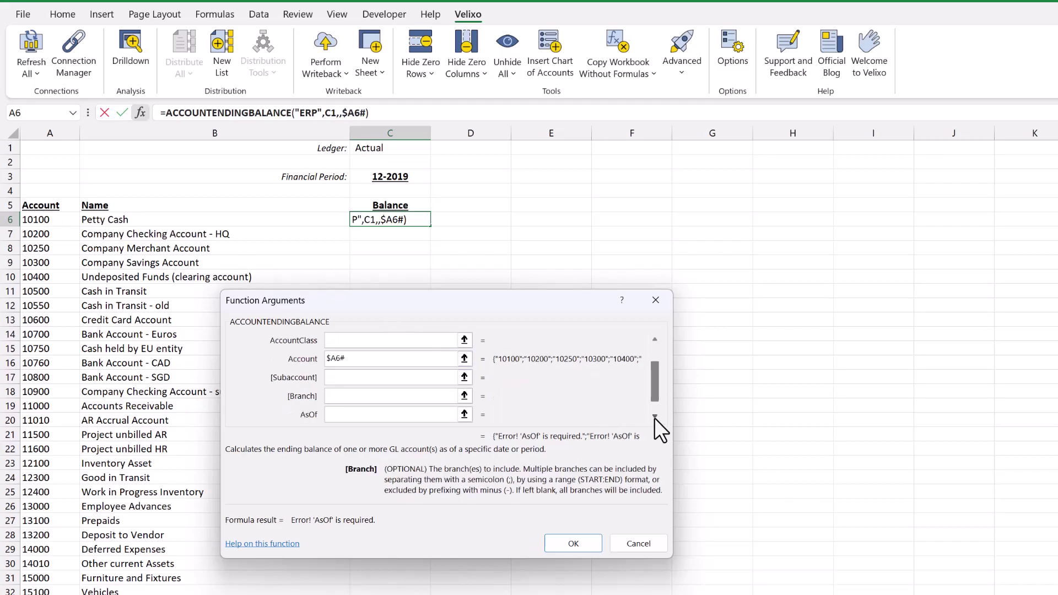
{"action": "left_click", "coordinate": [418, 174]}
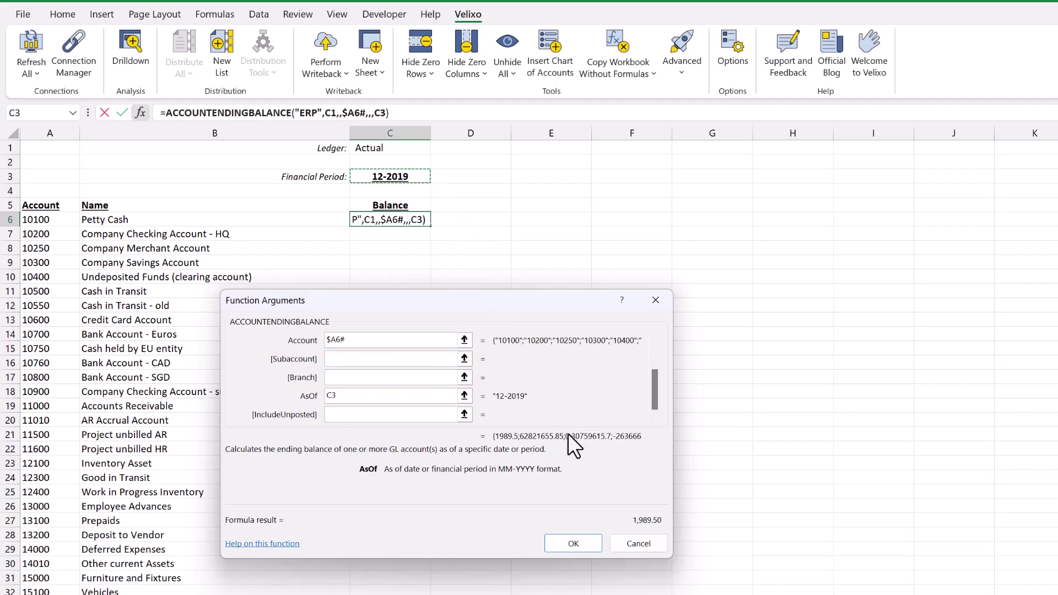
{"action": "left_click", "coordinate": [593, 544]}
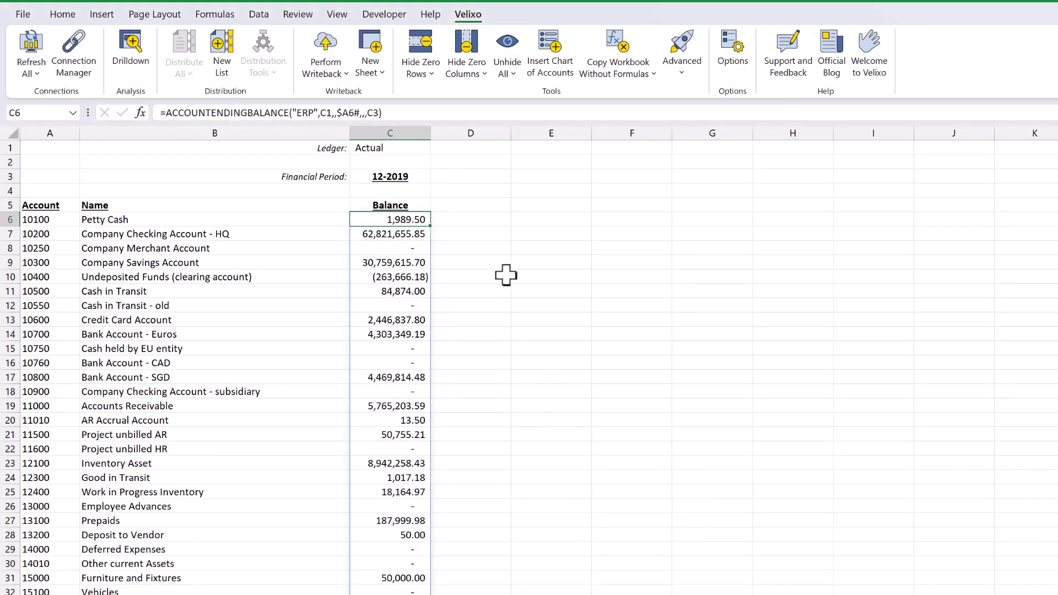
{"action": "left_click", "coordinate": [423, 176]}
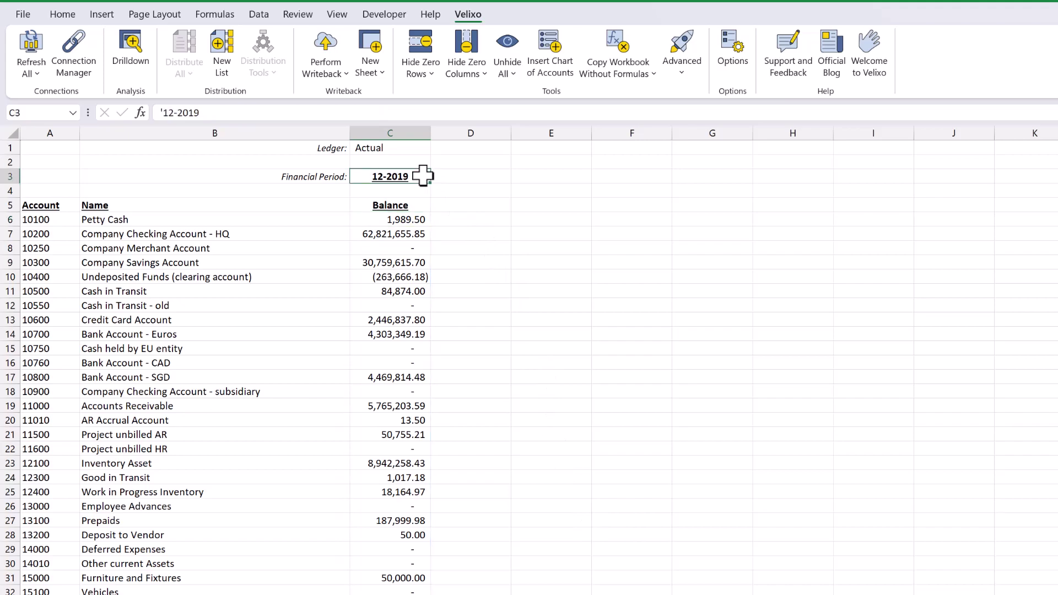
{"action": "double_click", "coordinate": [424, 175]}
{"action": "key", "text": "BackSpace"}
{"action": "key", "text": "BackSpace"}
{"action": "key", "text": "BackSpace"}
{"action": "key", "text": "BackSpace"}
{"action": "key", "text": "BackSpace"}
{"action": "key", "text": "BackSpace"}
{"action": "key", "text": "BackSpace"}
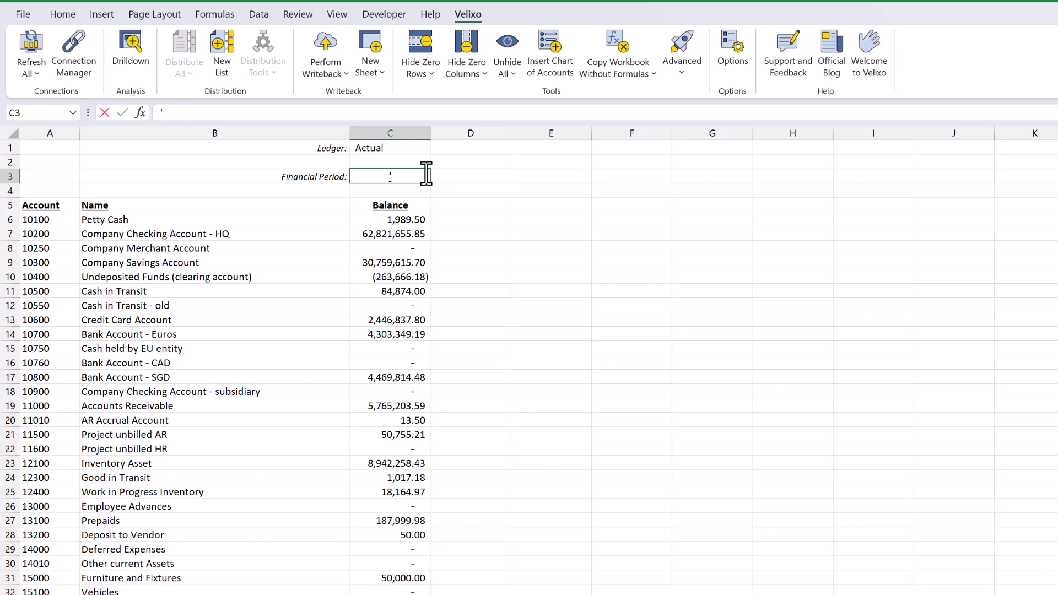
{"action": "type", "text": "10-2019"}
{"action": "key", "text": "Return"}
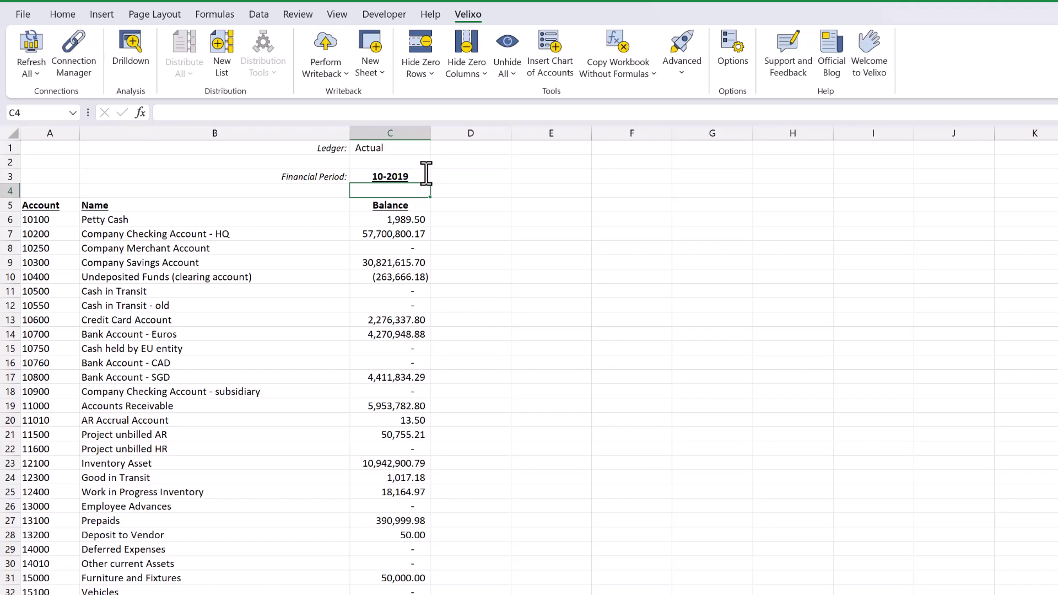
{"action": "key", "text": "ctrl+z"}
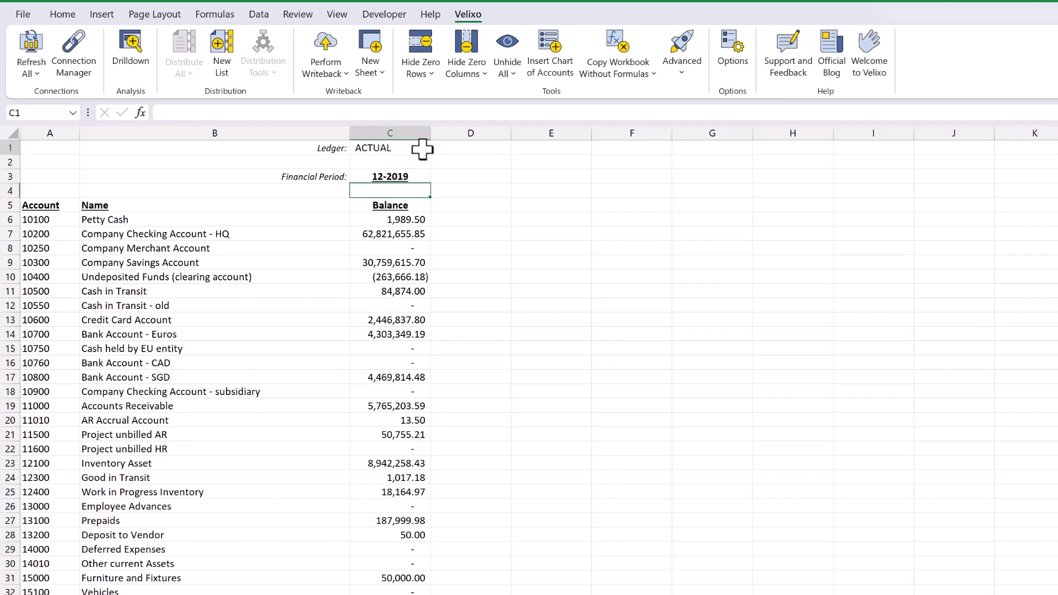
Step: Add list data validation to C1 with source Actual,Budget
{"action": "left_click", "coordinate": [269, 13]}
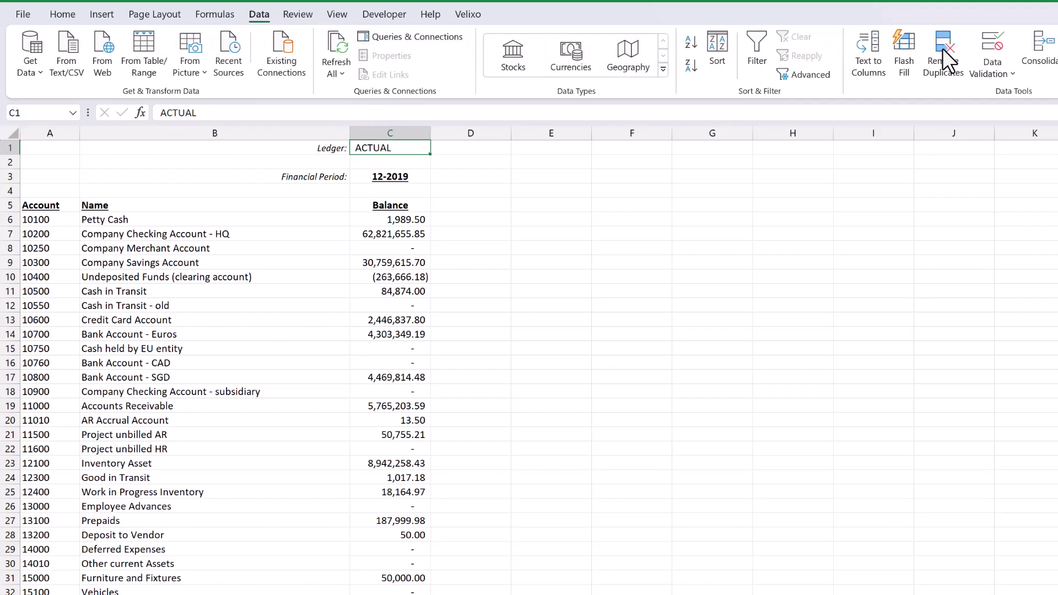
{"action": "left_click", "coordinate": [992, 47]}
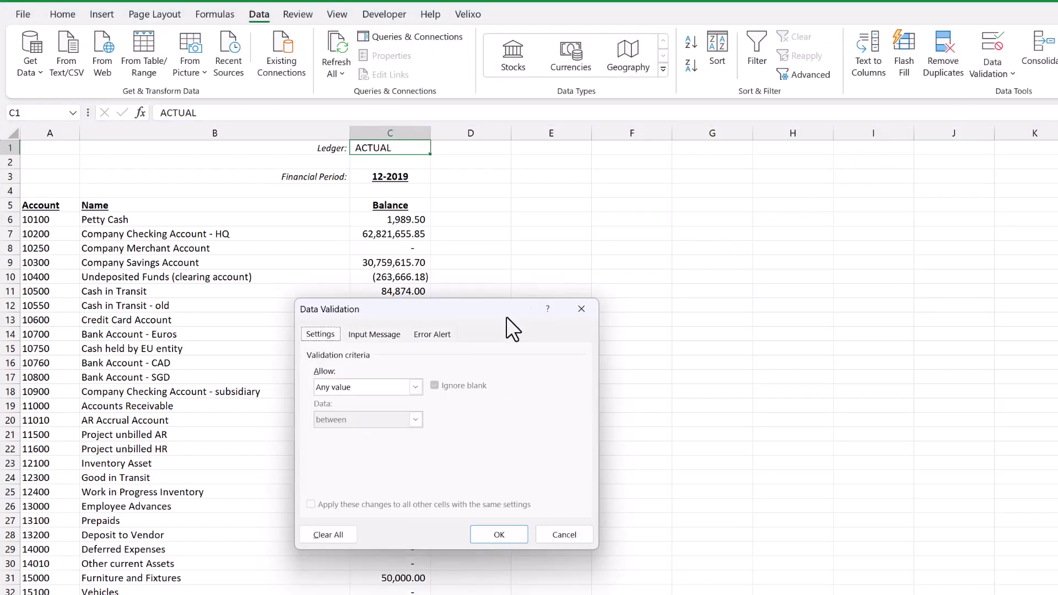
{"action": "left_click", "coordinate": [412, 385]}
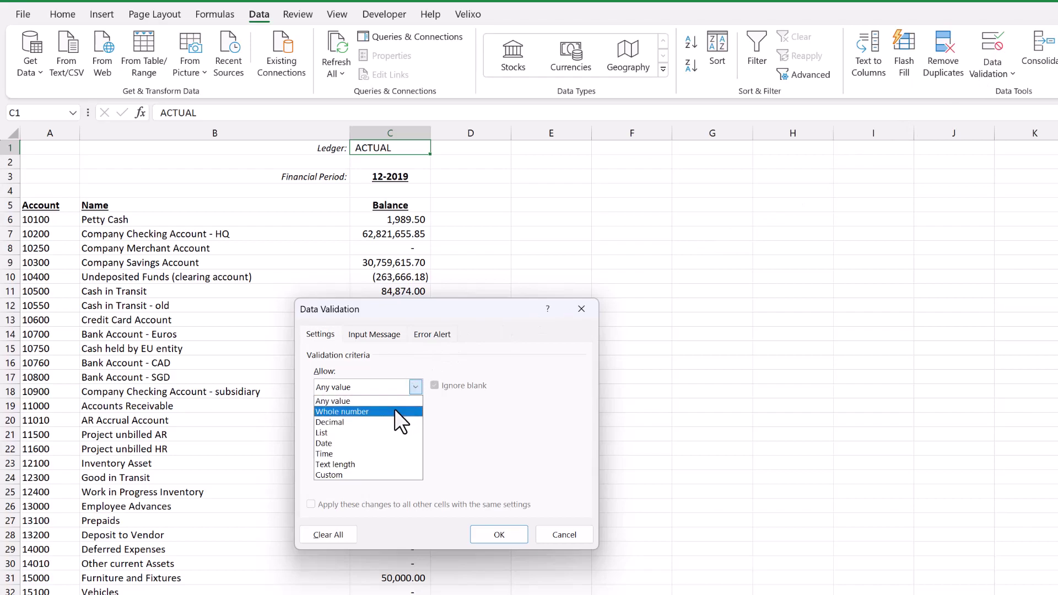
{"action": "left_click", "coordinate": [371, 433]}
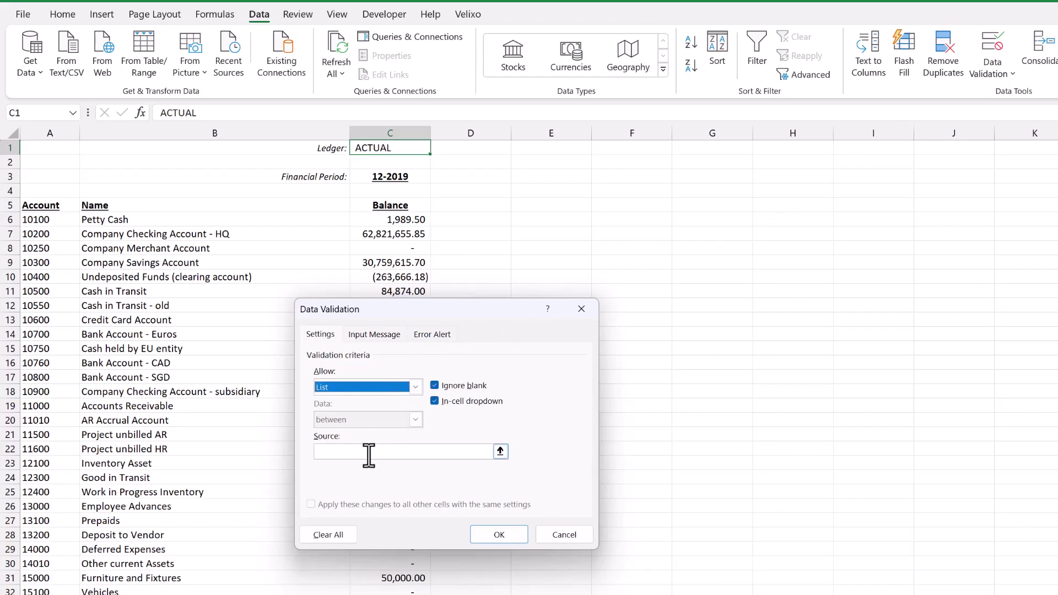
{"action": "left_click", "coordinate": [368, 452]}
{"action": "type", "text": "Ac"}
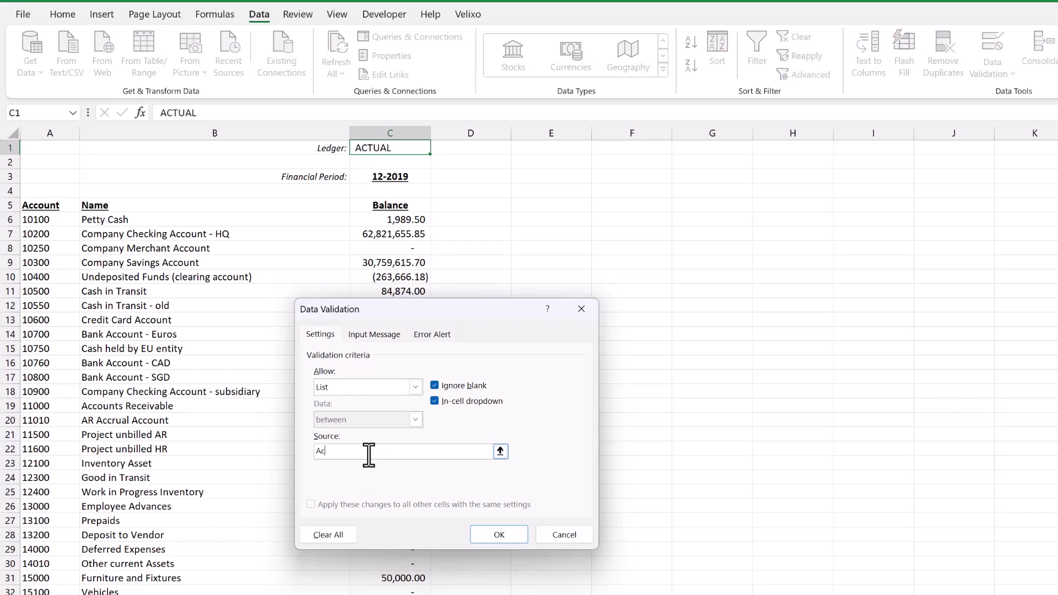
{"action": "type", "text": "tual,Budget"}
{"action": "left_click", "coordinate": [509, 537]}
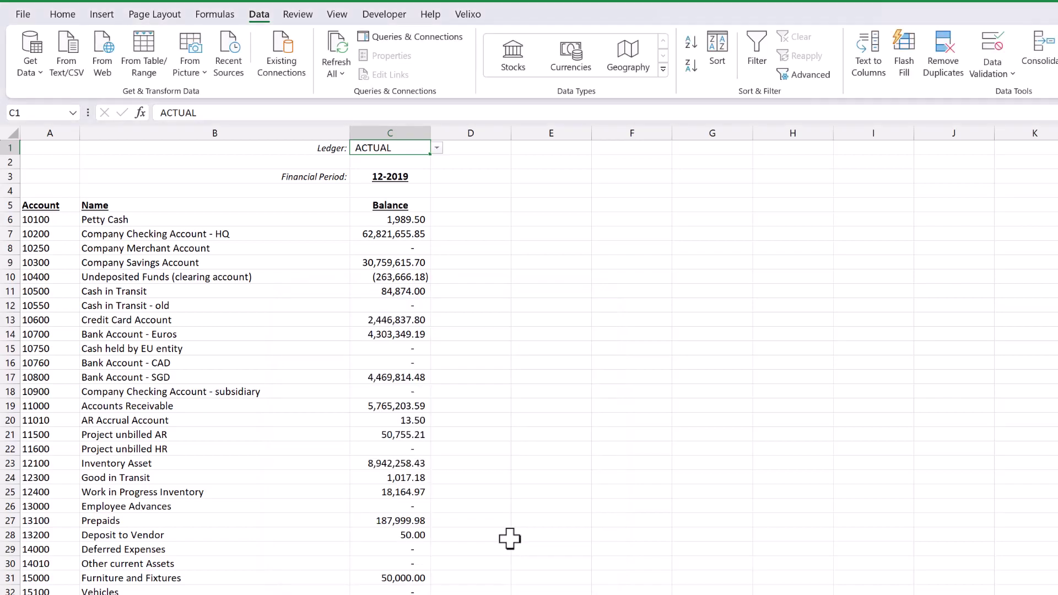
Step: Try Budget in the C1 ledger dropdown, then set it back to Actual
{"action": "left_click", "coordinate": [437, 148]}
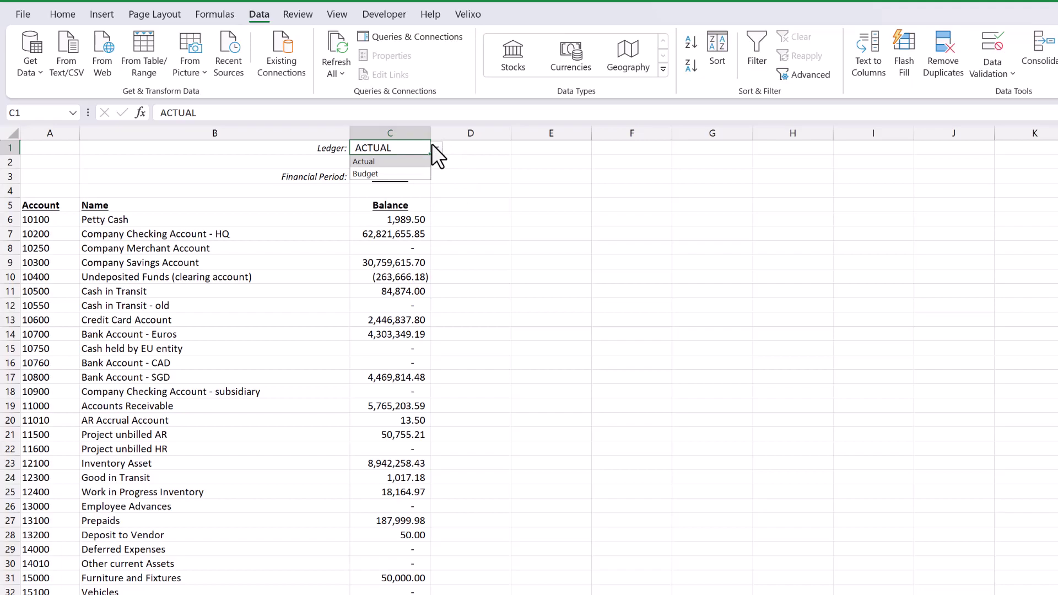
{"action": "left_click", "coordinate": [418, 173]}
{"action": "scroll", "coordinate": [482, 273], "scroll_direction": "down", "scroll_amount": 19}
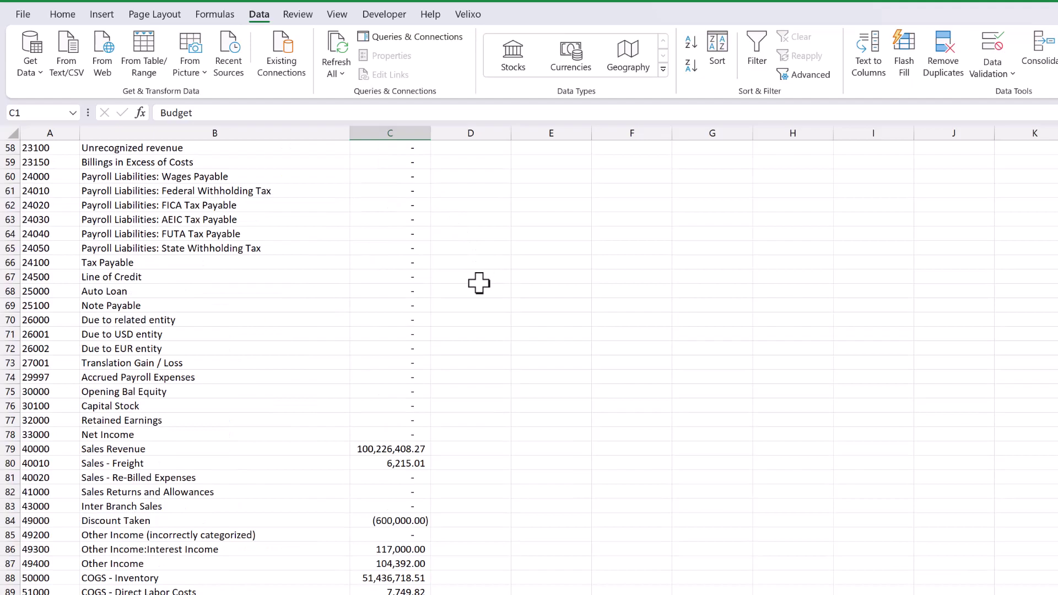
{"action": "scroll", "coordinate": [479, 283], "scroll_direction": "up", "scroll_amount": 19}
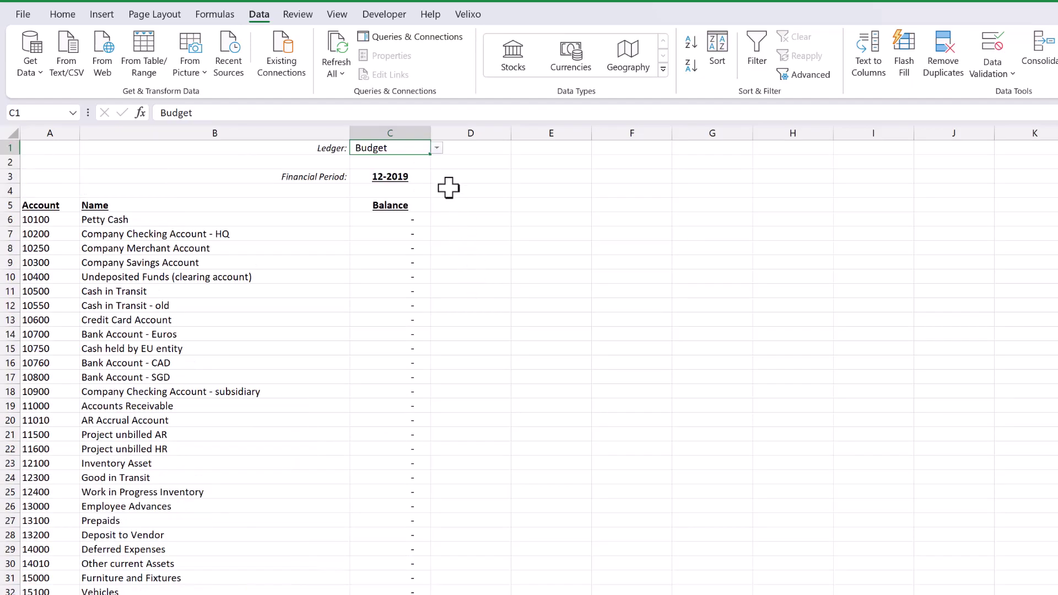
{"action": "left_click", "coordinate": [436, 149]}
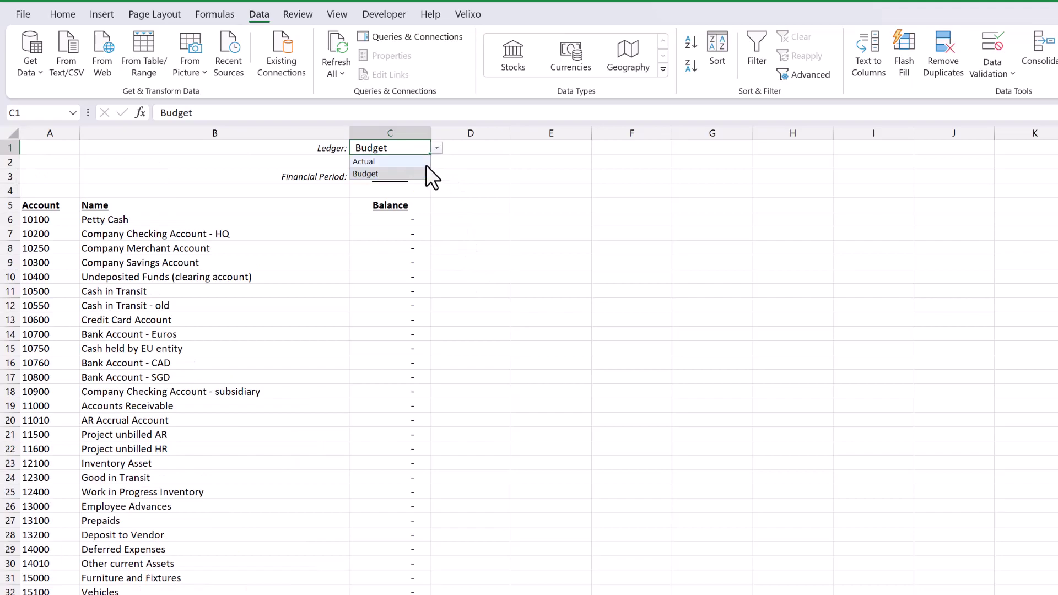
{"action": "left_click", "coordinate": [425, 162]}
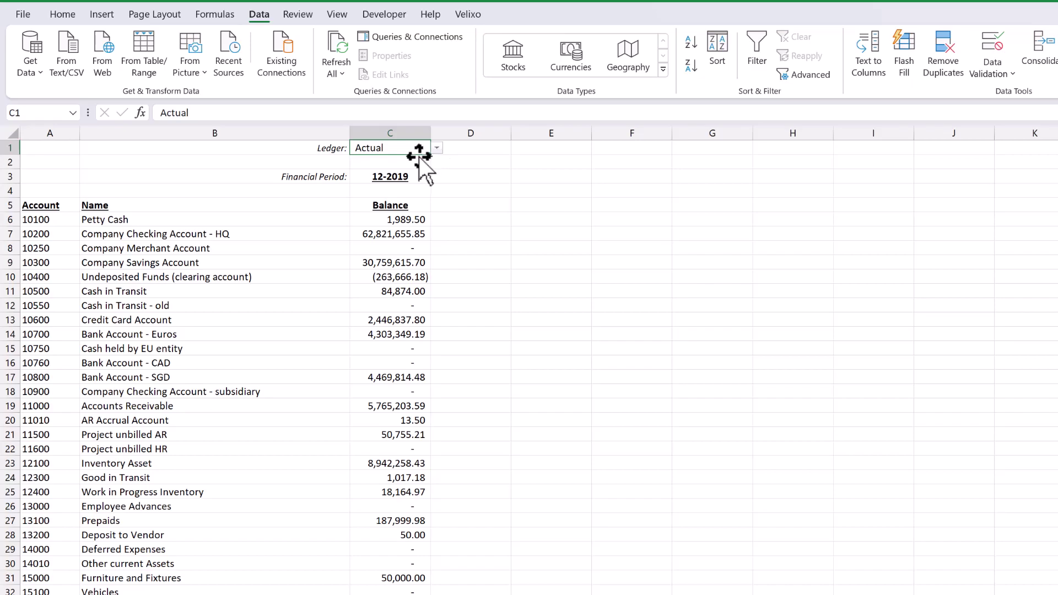
Step: Copy the Ledger and Balance block into column D and set D1 to Budget
{"action": "left_click_drag", "start_coordinate": [415, 163], "coordinate": [506, 220]}
{"action": "left_click", "coordinate": [479, 148]}
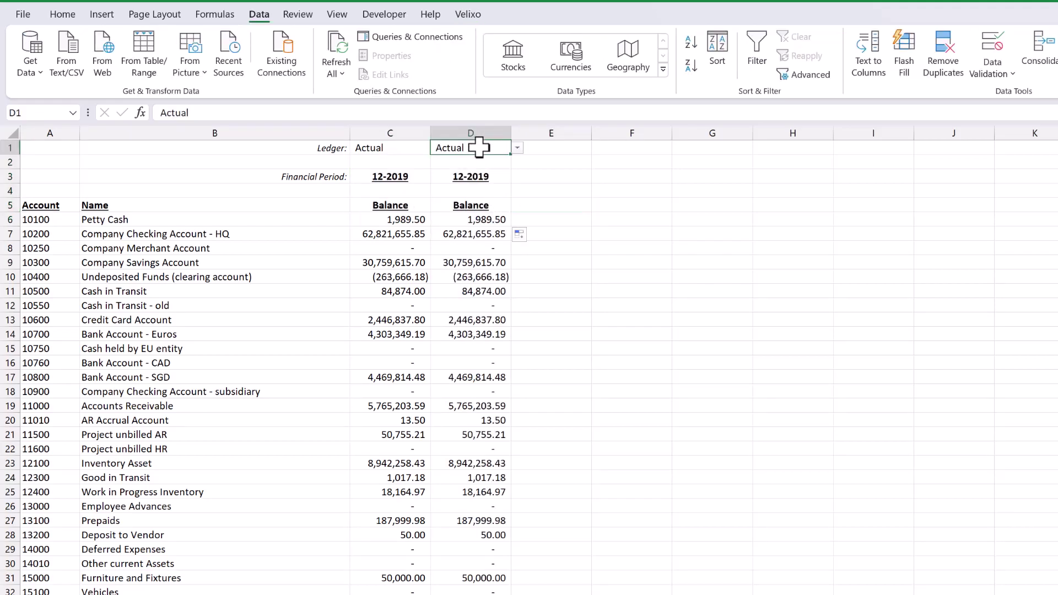
{"action": "left_click", "coordinate": [518, 147]}
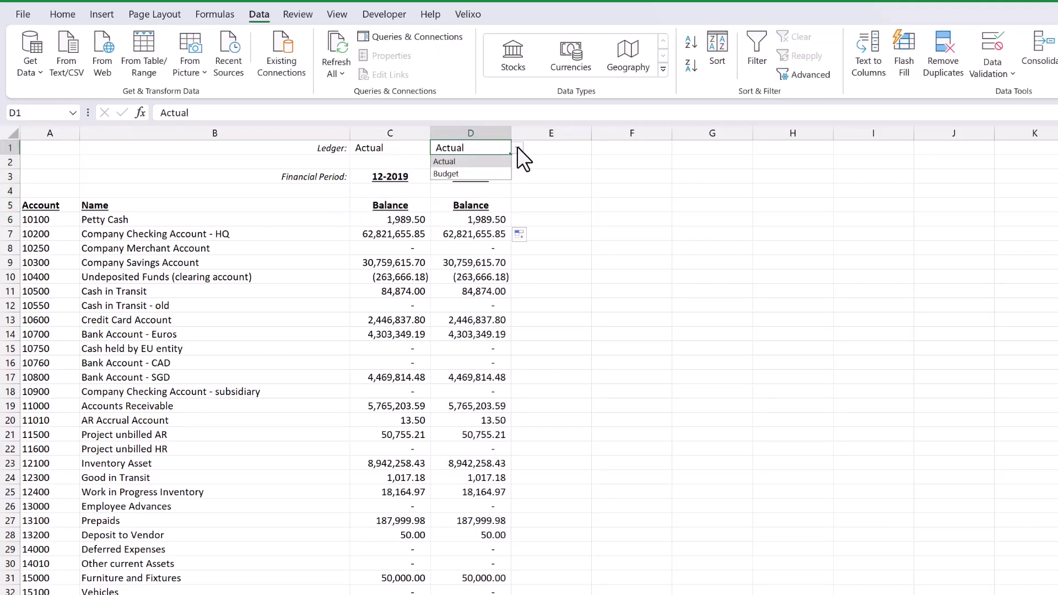
{"action": "left_click", "coordinate": [501, 174]}
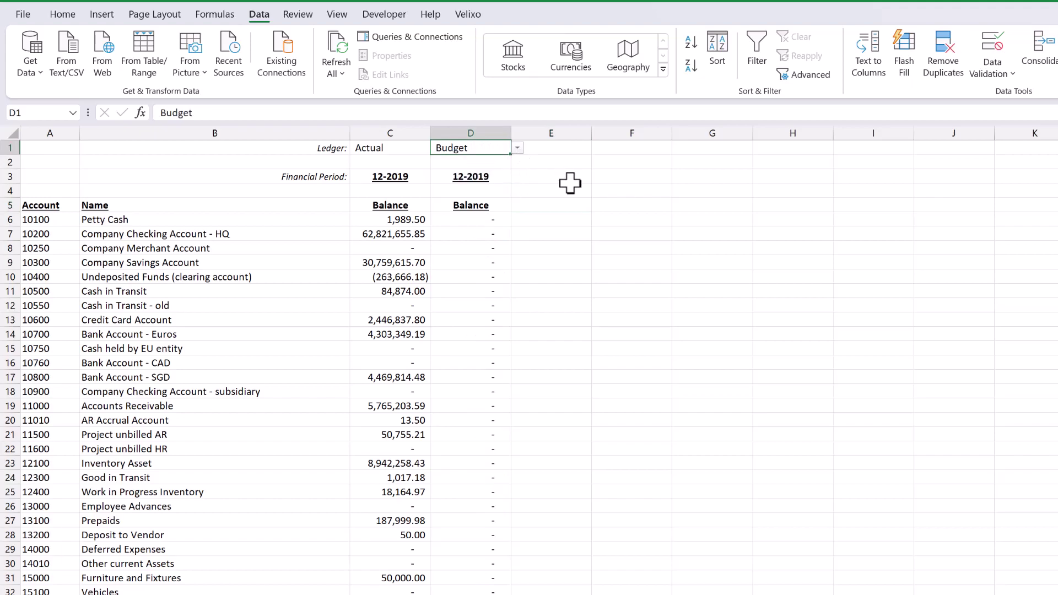
Step: Select the spilled Budget balance range from D6 downward
{"action": "scroll", "coordinate": [570, 182], "scroll_direction": "down", "scroll_amount": 18}
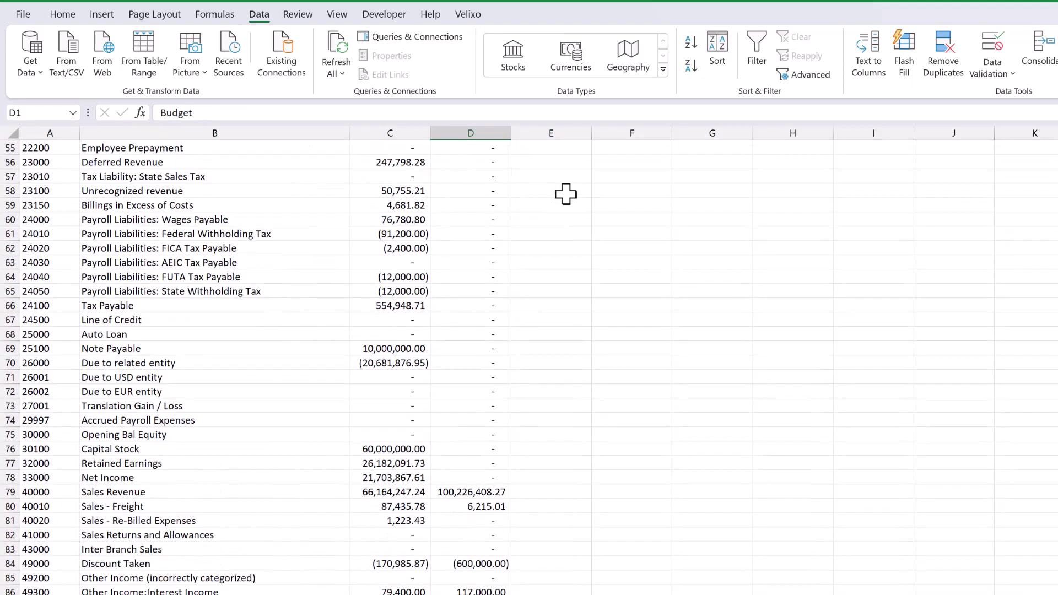
{"action": "scroll", "coordinate": [566, 194], "scroll_direction": "up", "scroll_amount": 13}
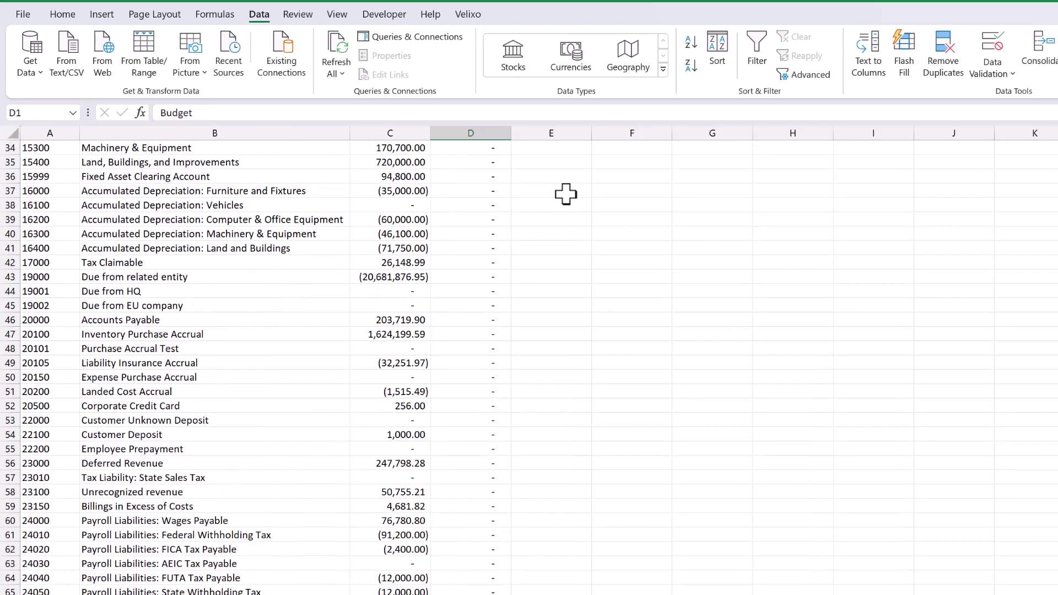
{"action": "scroll", "coordinate": [566, 194], "scroll_direction": "up", "scroll_amount": 5}
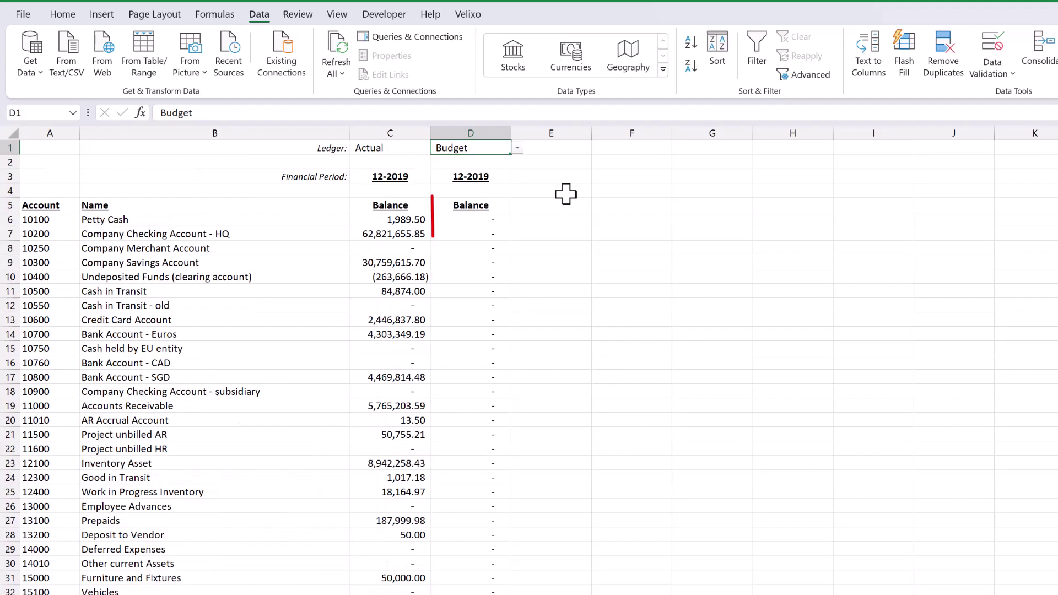
{"action": "left_click", "coordinate": [496, 219]}
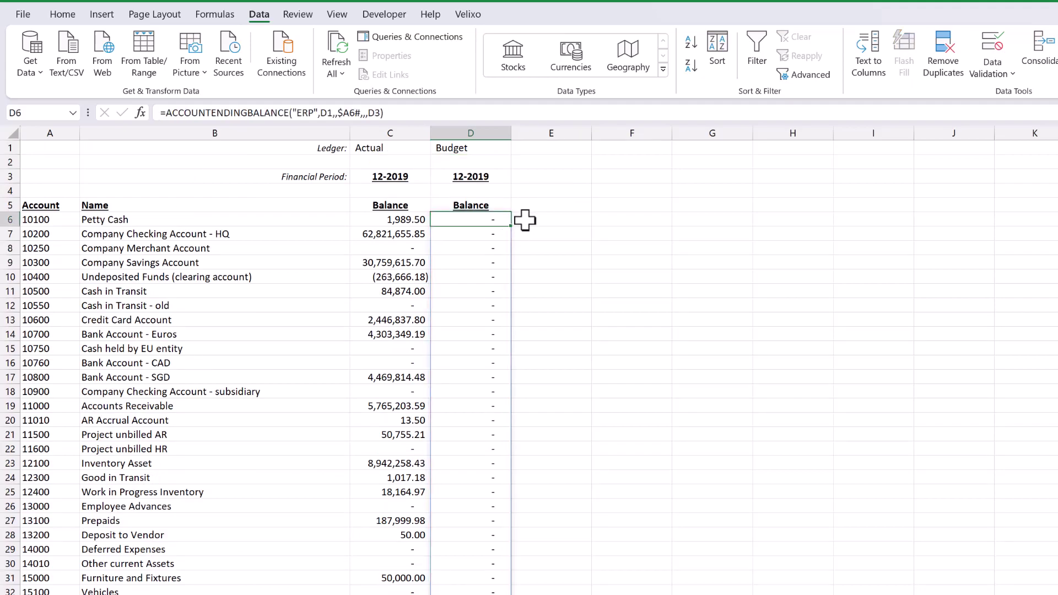
{"action": "key", "text": "ctrl+shift+Down"}
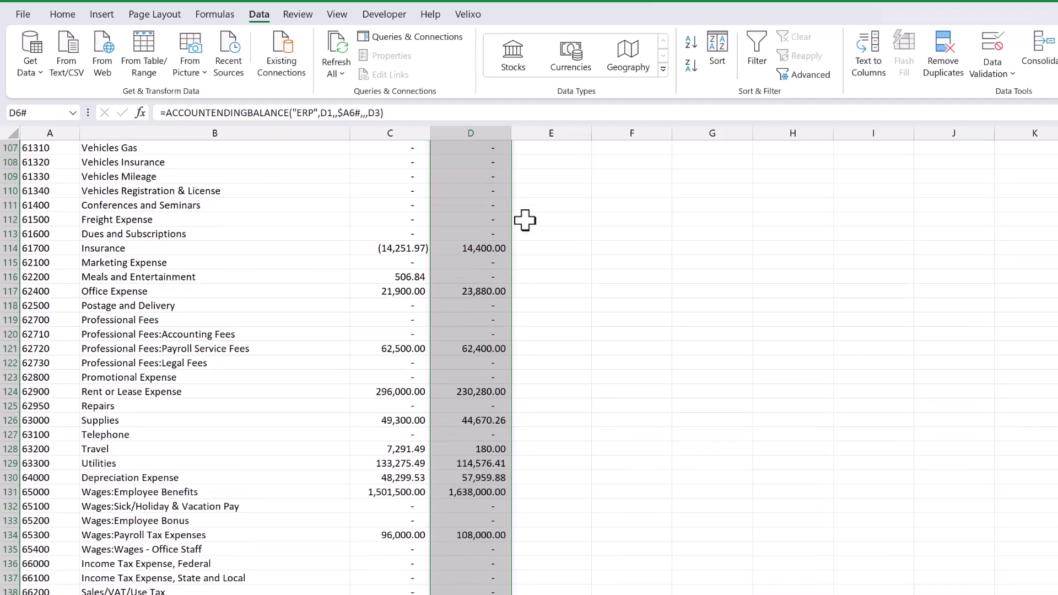
Step: Auto-hide zero rows in the selected Budget range with Velixo, then unhide all rows
{"action": "left_click", "coordinate": [465, 14]}
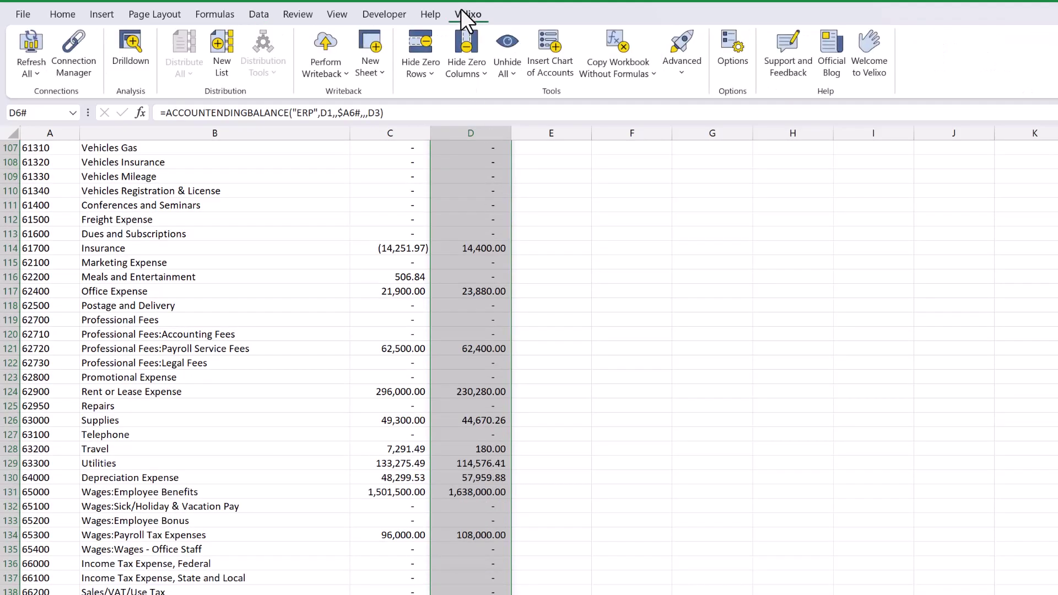
{"action": "left_click", "coordinate": [435, 71]}
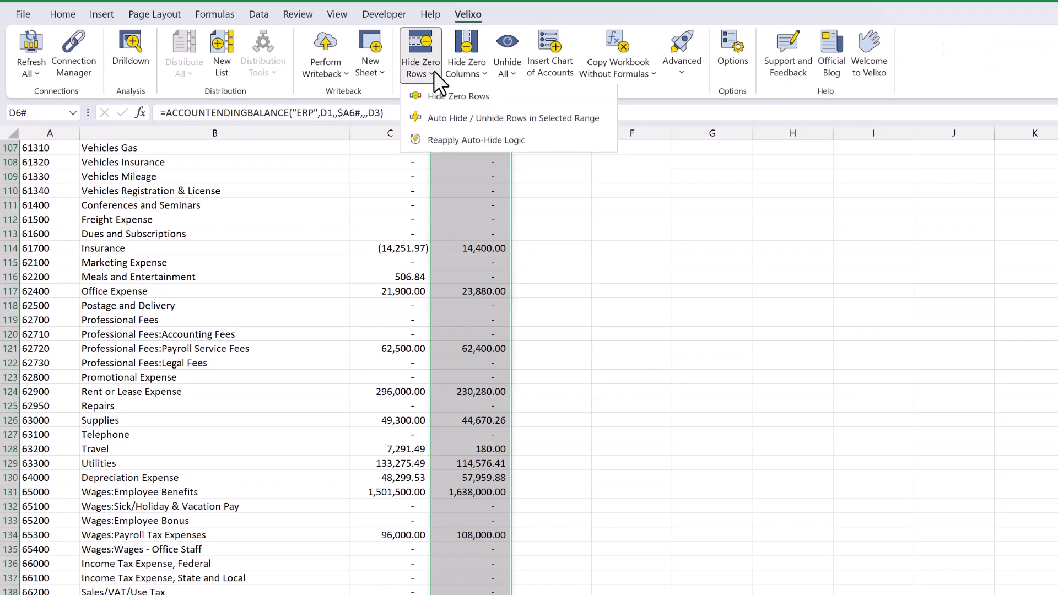
{"action": "left_click", "coordinate": [458, 119]}
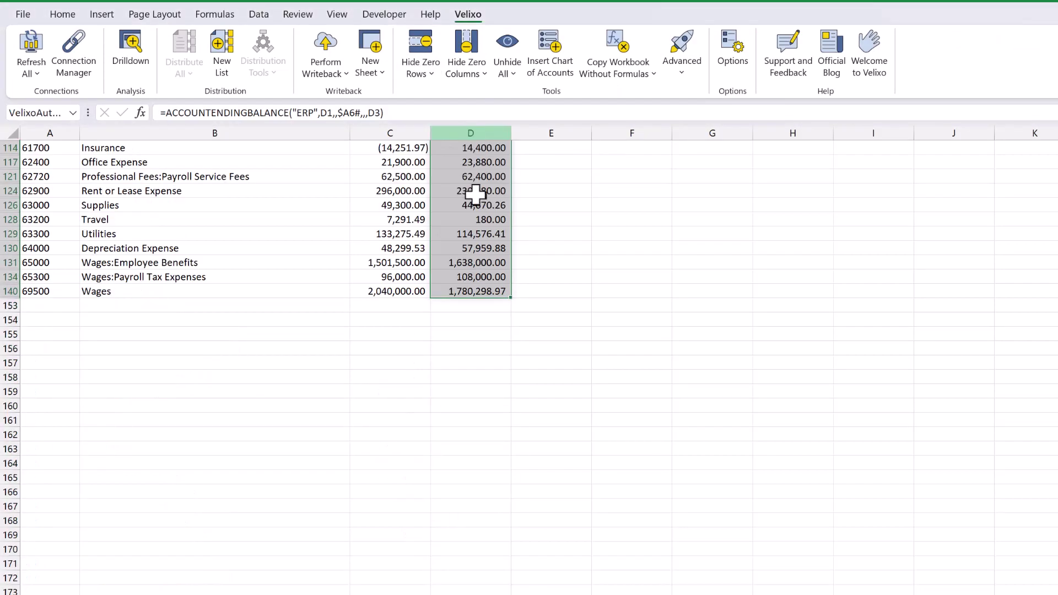
{"action": "scroll", "coordinate": [480, 209], "scroll_direction": "up", "scroll_amount": 5}
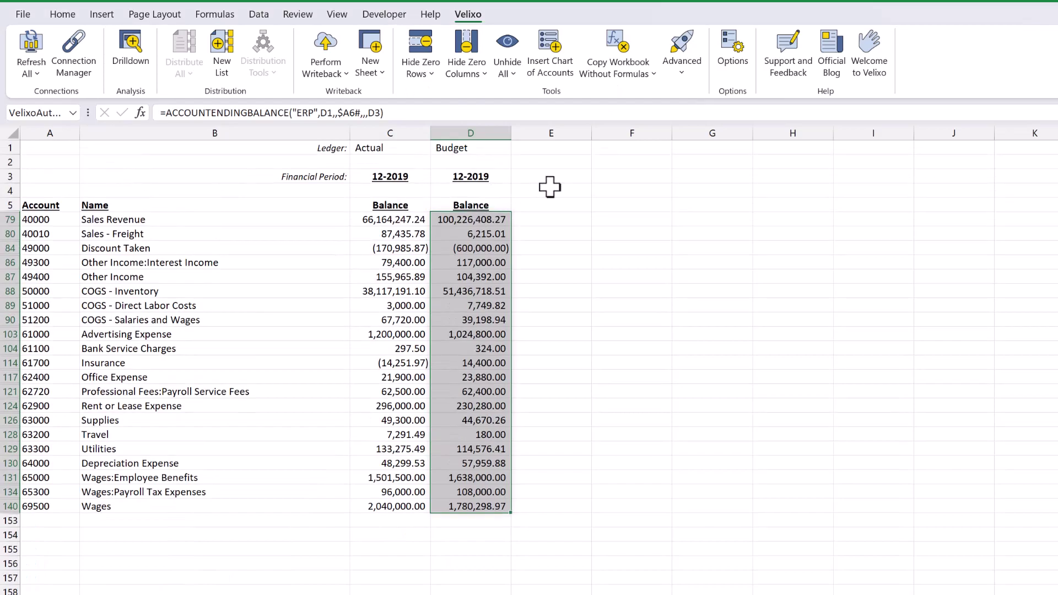
{"action": "left_click", "coordinate": [553, 187]}
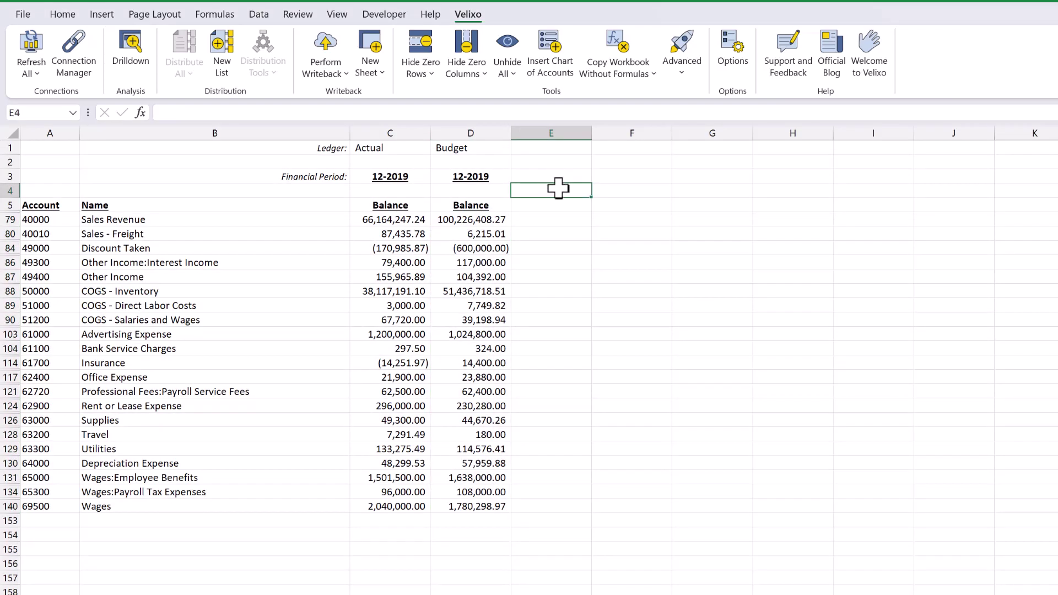
{"action": "left_click", "coordinate": [504, 41]}
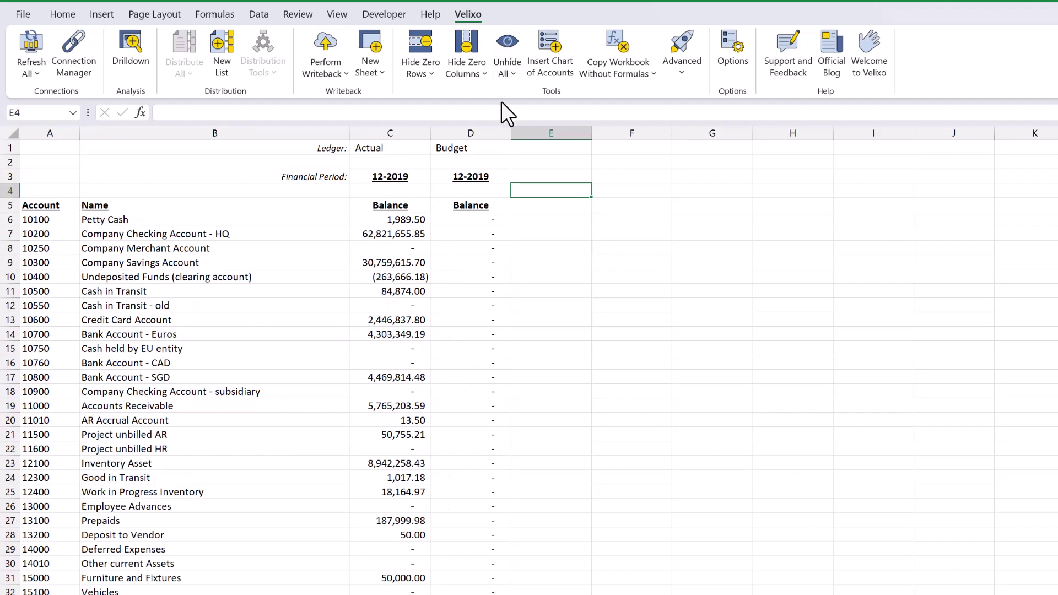
Step: Set D1's ledger to Actual and D3's period to '11-2019
{"action": "left_click", "coordinate": [504, 149]}
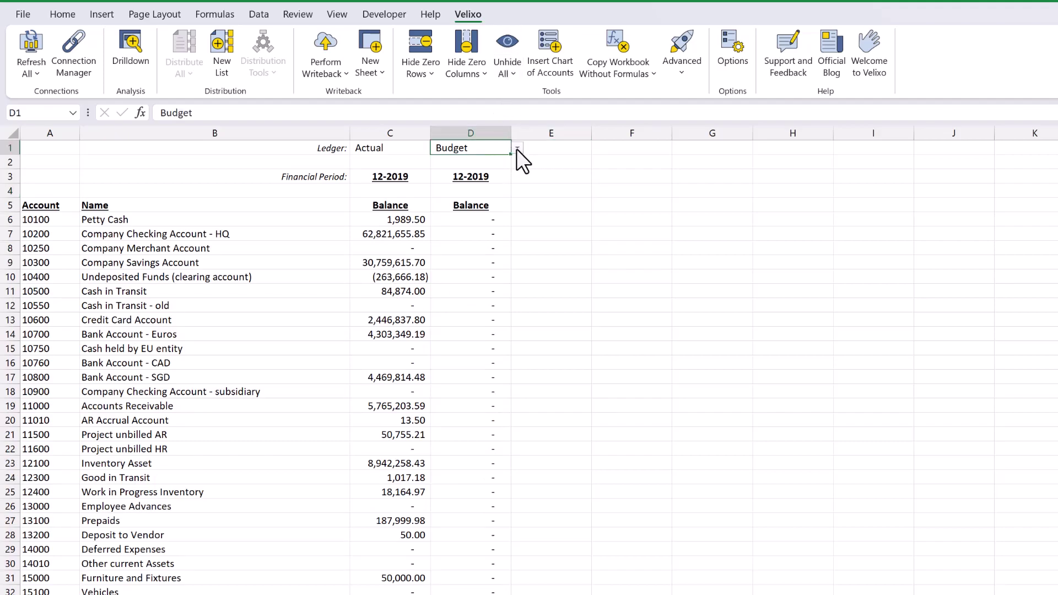
{"action": "left_click", "coordinate": [516, 148]}
{"action": "left_click", "coordinate": [498, 160]}
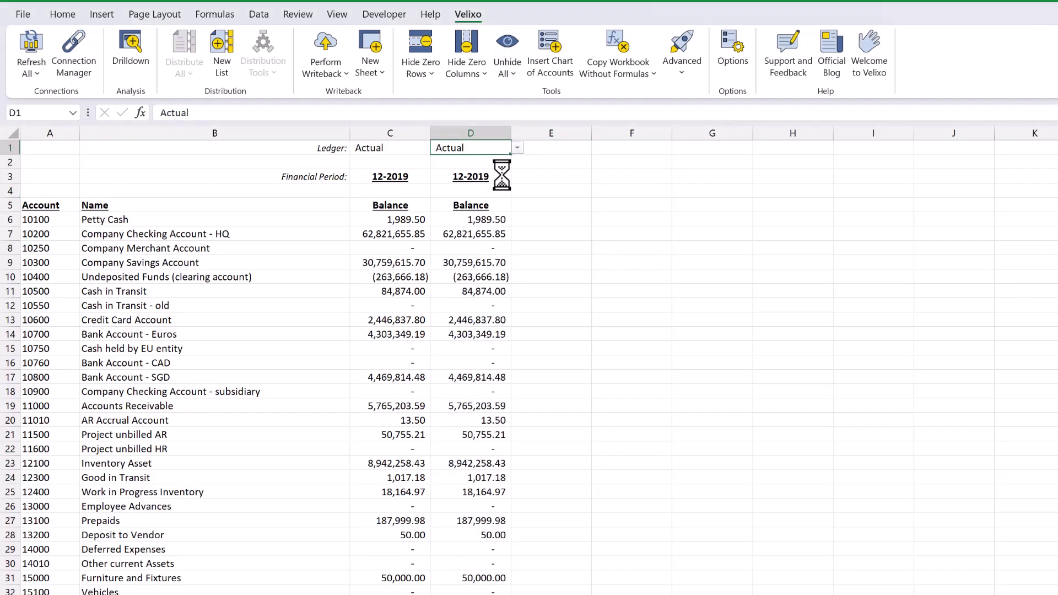
{"action": "left_click", "coordinate": [503, 176]}
{"action": "type", "text": "'11"}
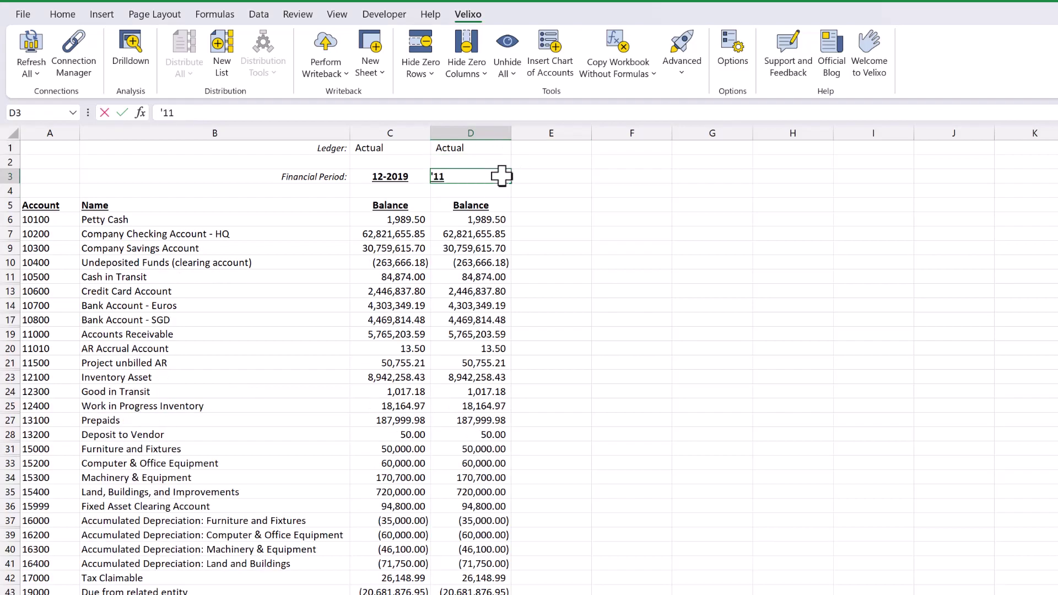
{"action": "type", "text": "-2019"}
{"action": "key", "text": "Return"}
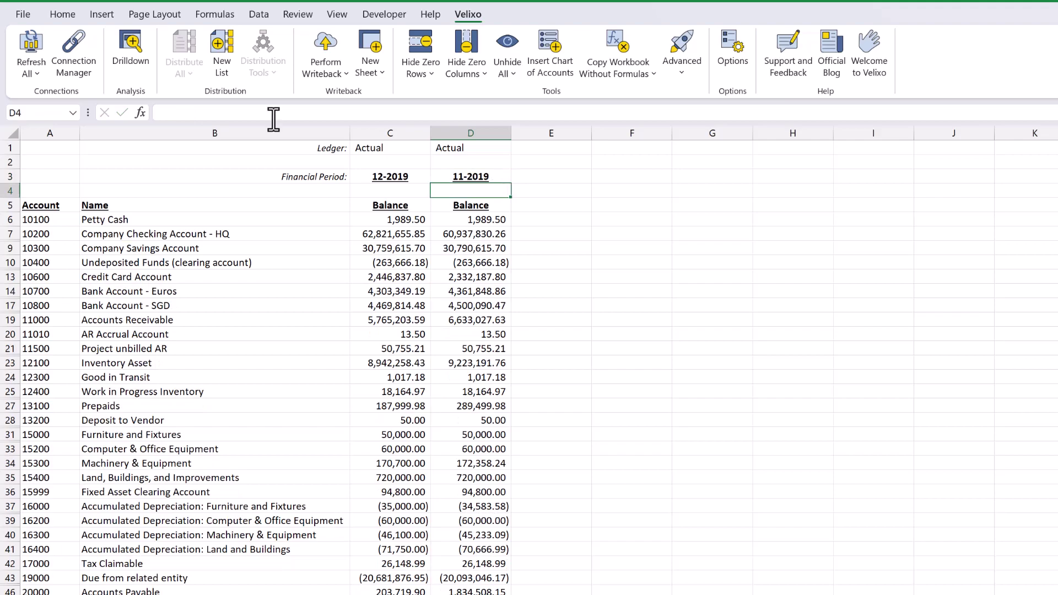
Step: Run a Velixo Smart Refresh, then a Full Refresh of all data
{"action": "left_click", "coordinate": [39, 77]}
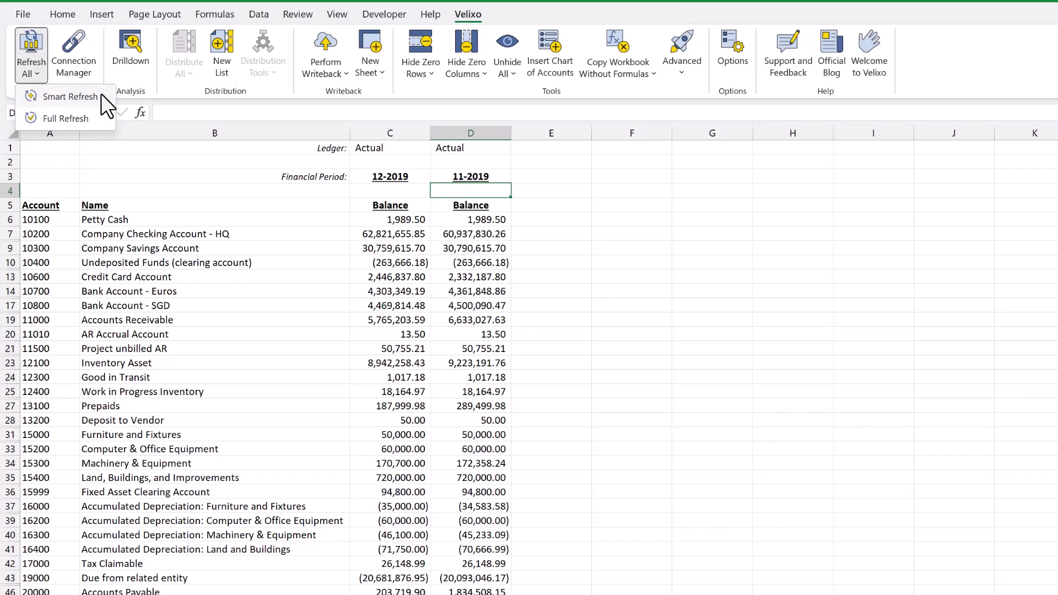
{"action": "left_click", "coordinate": [101, 95]}
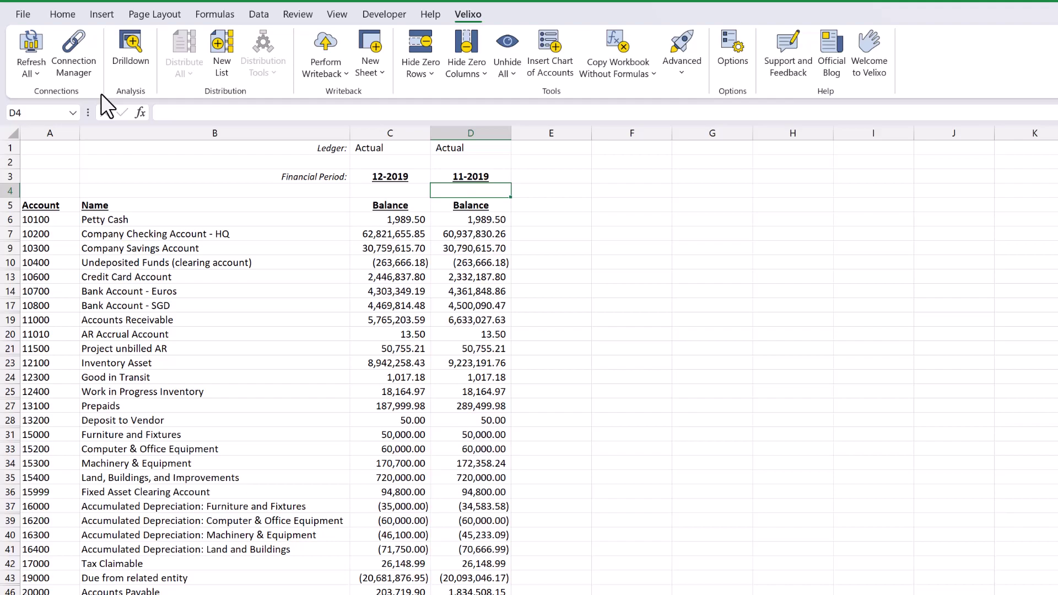
{"action": "left_click", "coordinate": [35, 74]}
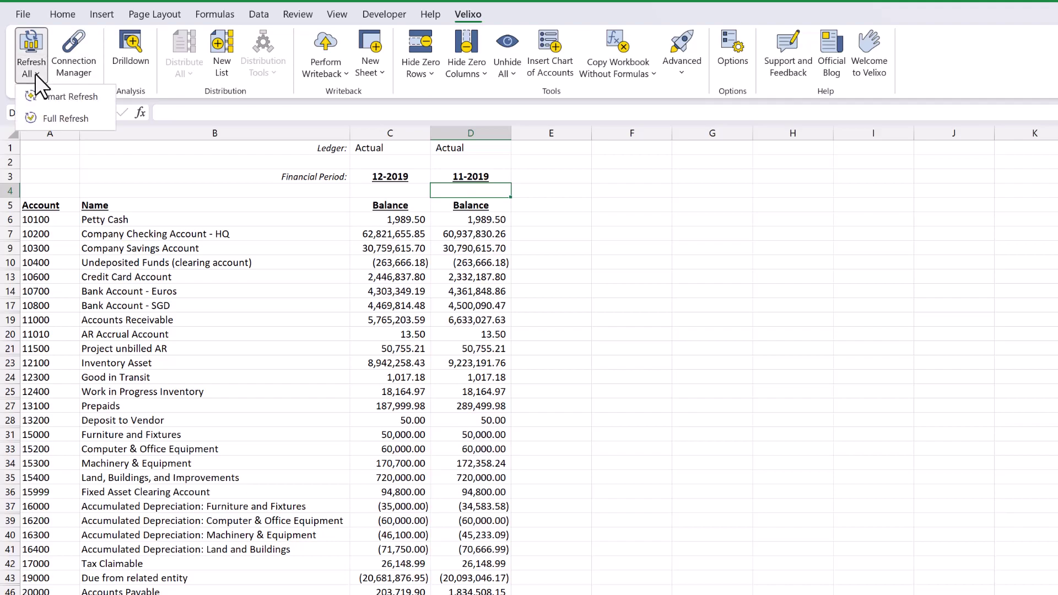
{"action": "left_click", "coordinate": [95, 117]}
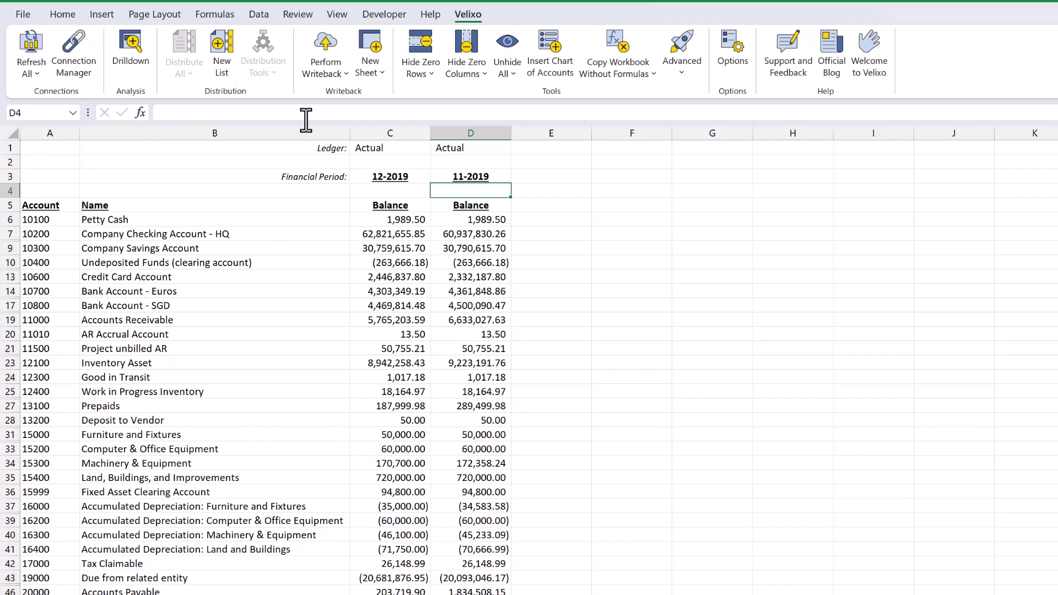
Step: Turn on 'Refresh data when opening the file' in Velixo Options
{"action": "left_click", "coordinate": [736, 54]}
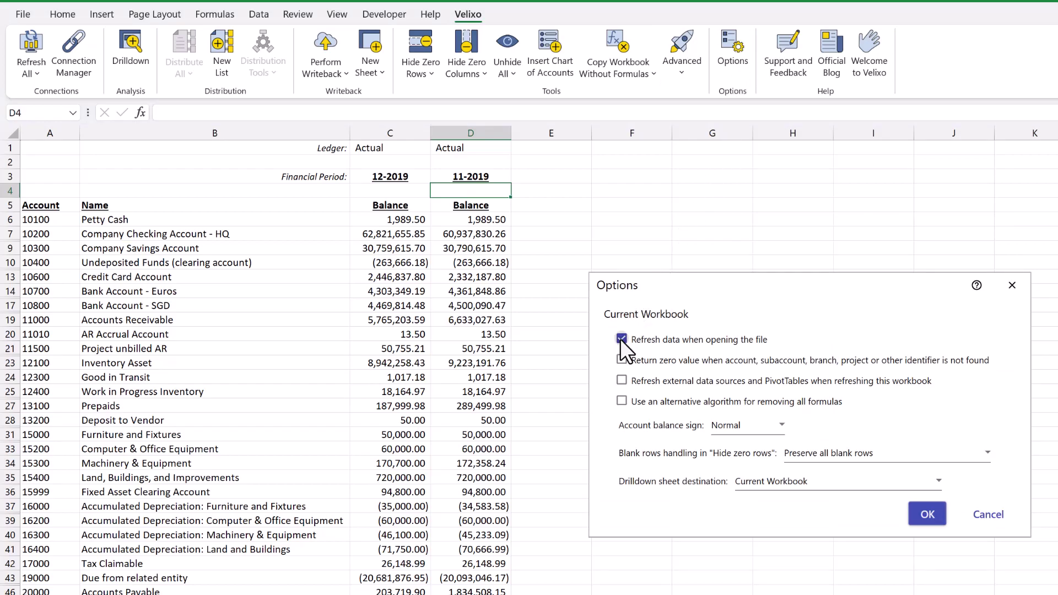
{"action": "left_click", "coordinate": [917, 503]}
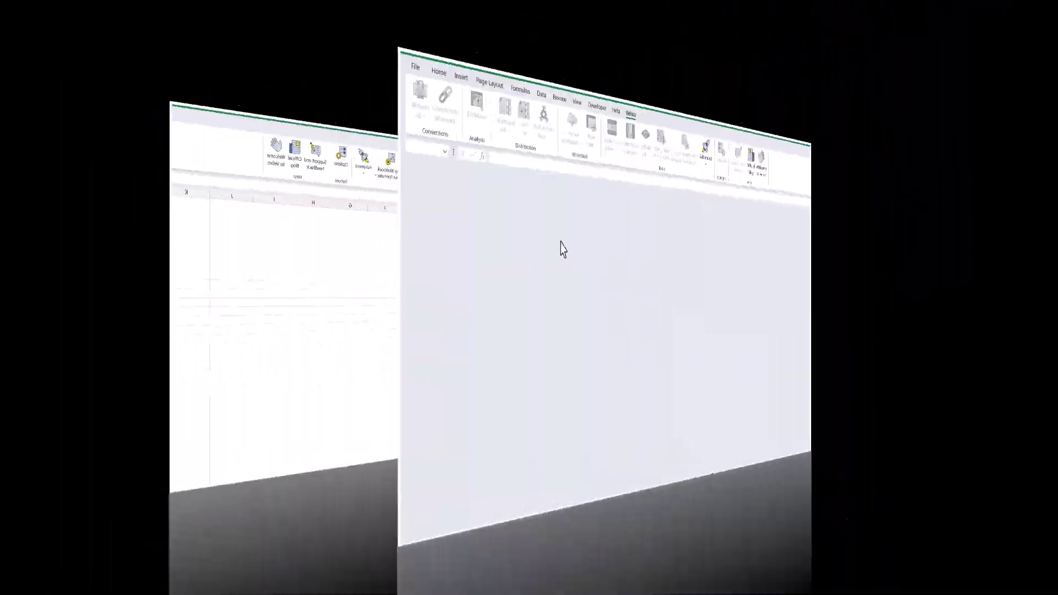
Step: Reopen Velixo Template 3.xlsx from the recent files list
{"action": "left_click", "coordinate": [415, 66]}
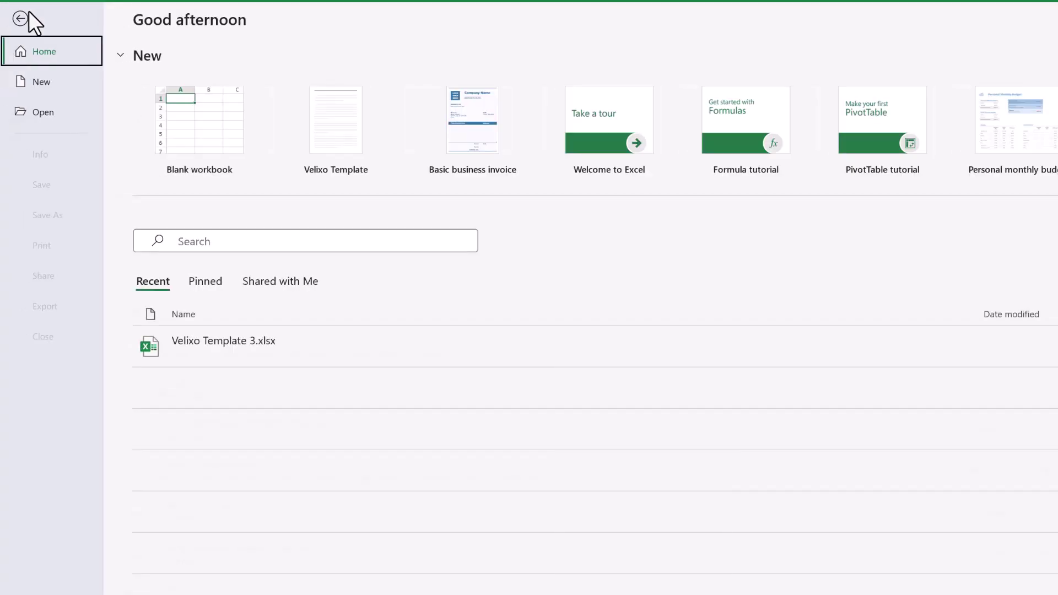
{"action": "left_click", "coordinate": [518, 333]}
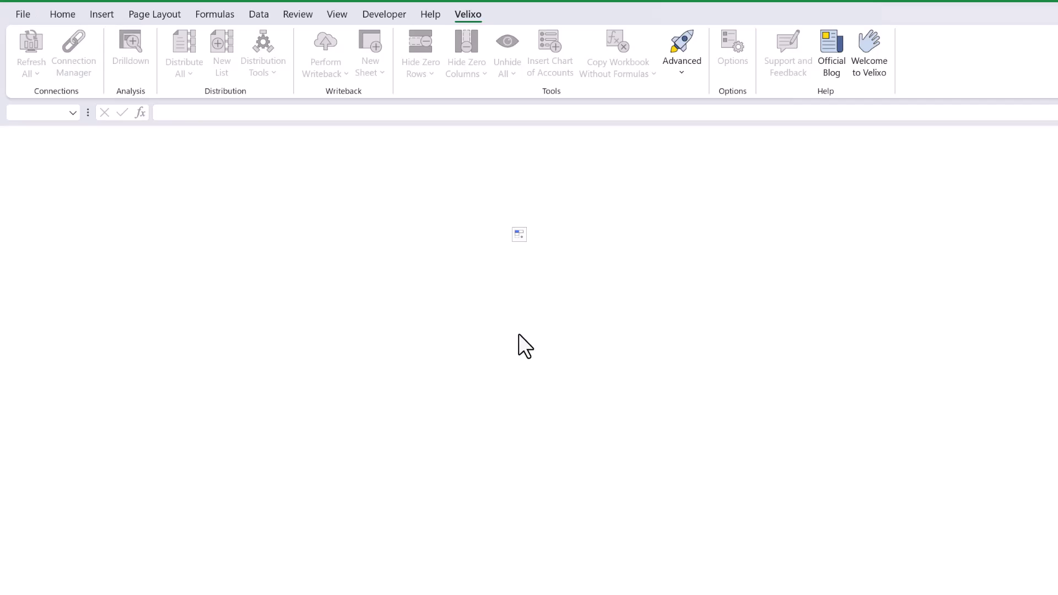